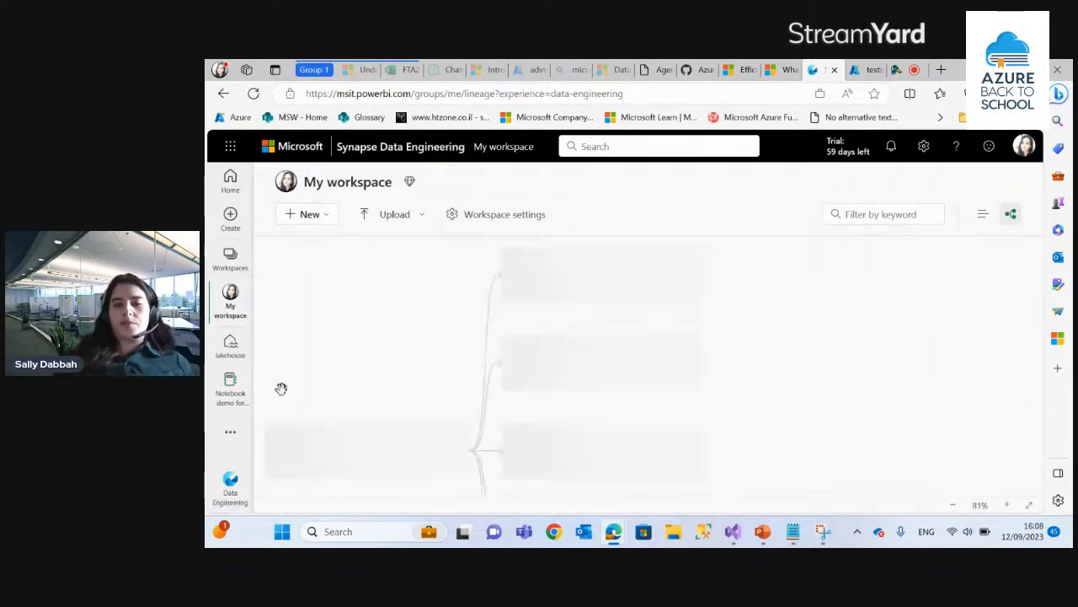
View the list of available Microsoft Fabric experiences, such as Data Factory and Data Warehouse, and close it
{"action": "left_click", "coordinate": [232, 489]}
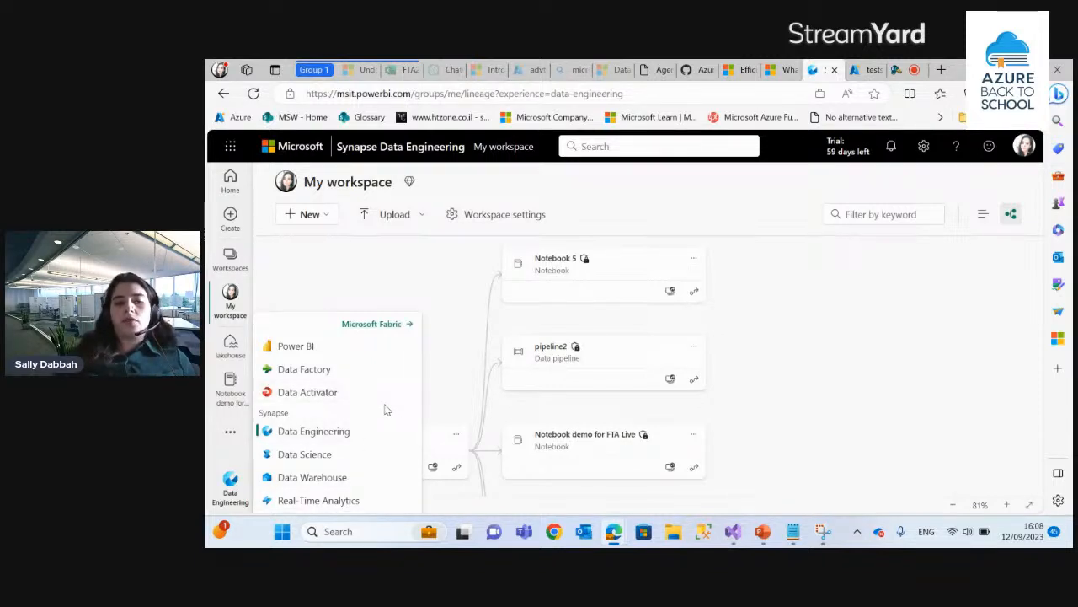
{"action": "left_click", "coordinate": [431, 272]}
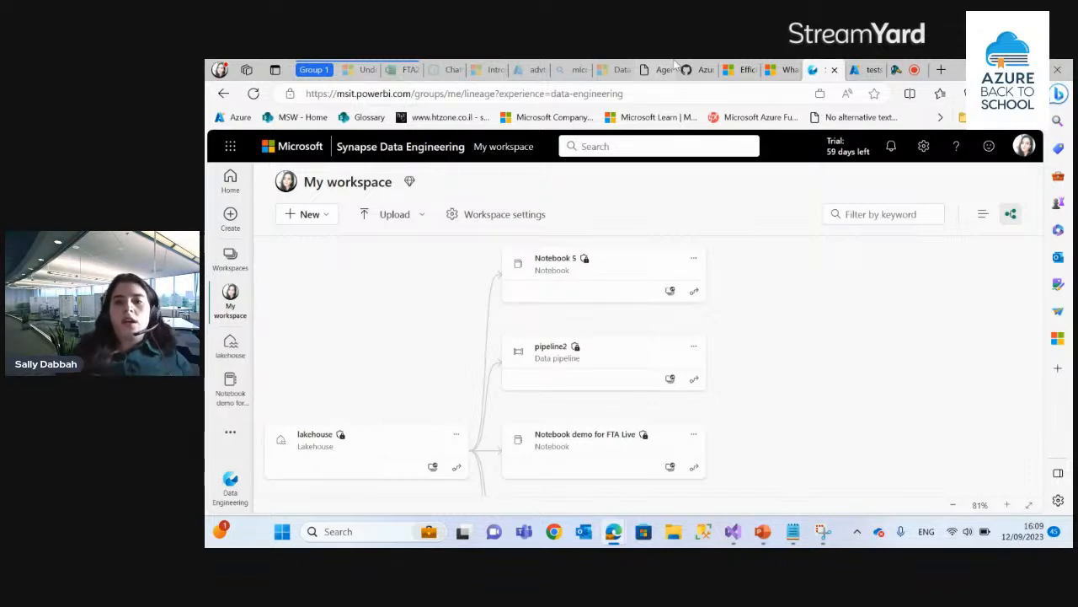
Read through the Microsoft Fabric overview article, from the SaaS foundation section past OneLake to its next steps
{"action": "left_click", "coordinate": [770, 69]}
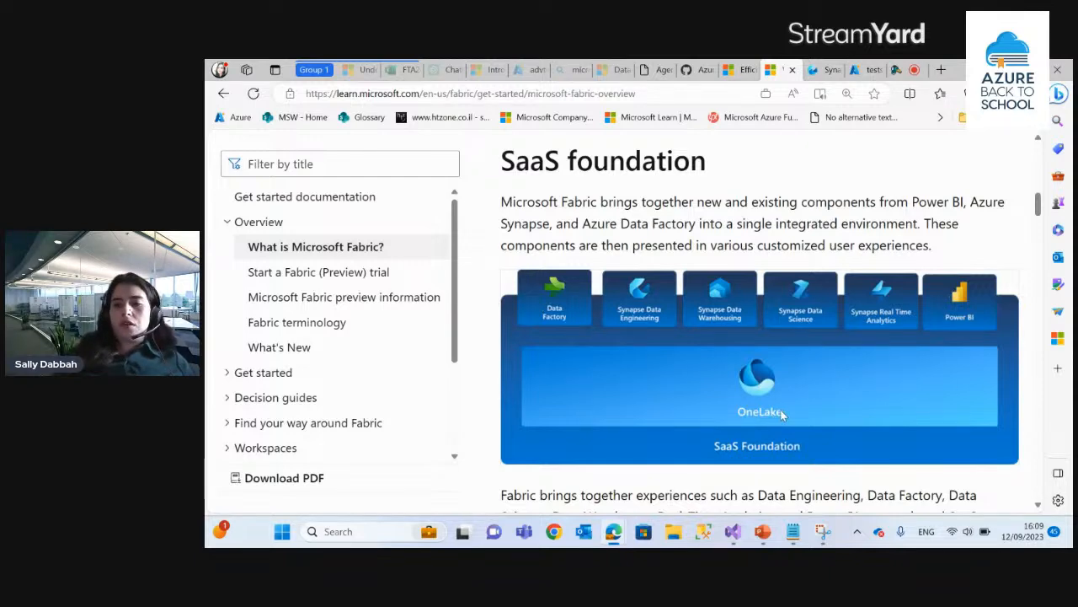
{"action": "scroll", "coordinate": [781, 413], "scroll_direction": "down", "scroll_amount": 10}
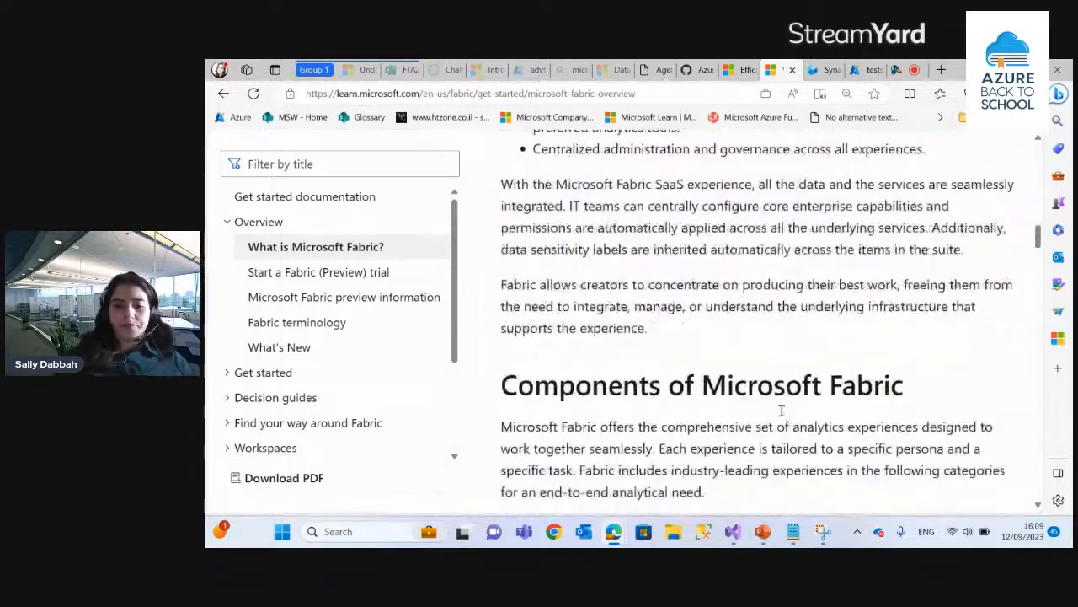
{"action": "scroll", "coordinate": [781, 409], "scroll_direction": "down", "scroll_amount": 15}
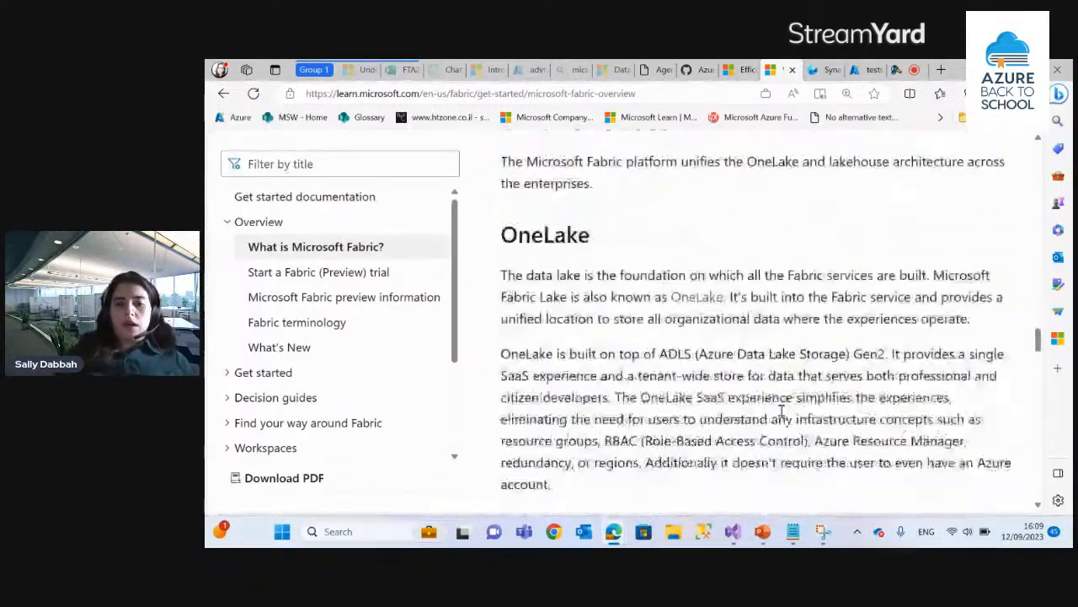
{"action": "scroll", "coordinate": [781, 411], "scroll_direction": "down", "scroll_amount": 15}
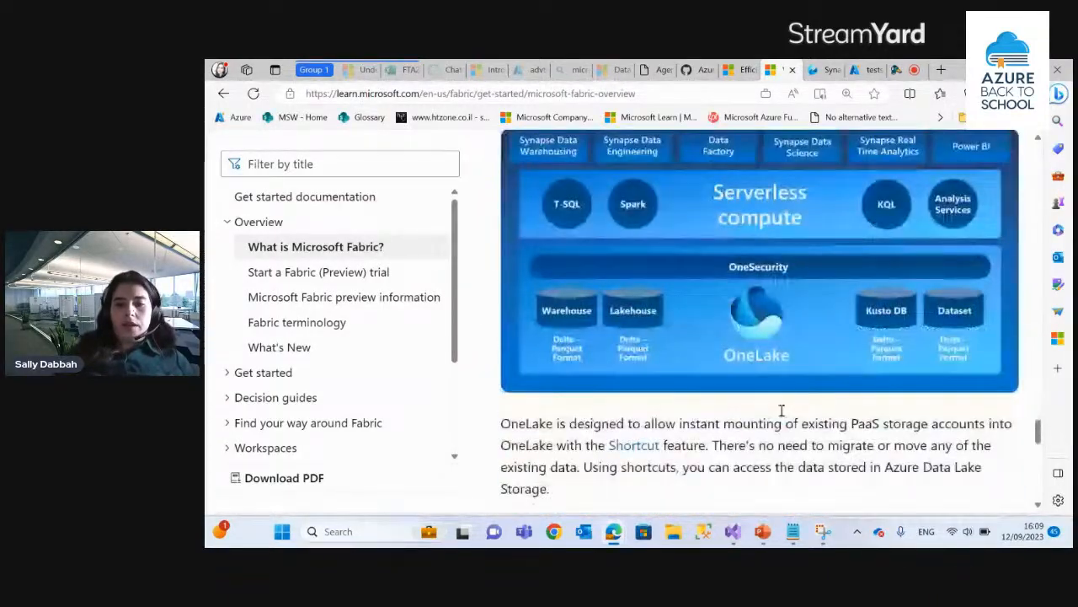
{"action": "scroll", "coordinate": [781, 411], "scroll_direction": "down", "scroll_amount": 10}
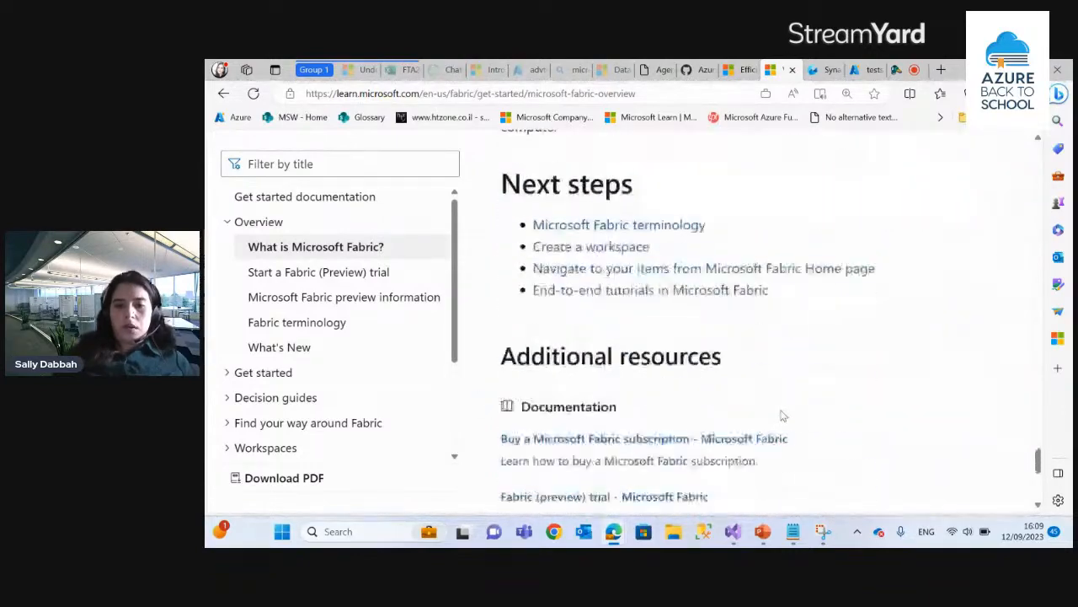
Switch to the PowerPoint presentation and show the "Overview of Microsoft Fabric" slide with the OneLake diagram
{"action": "left_click", "coordinate": [762, 531]}
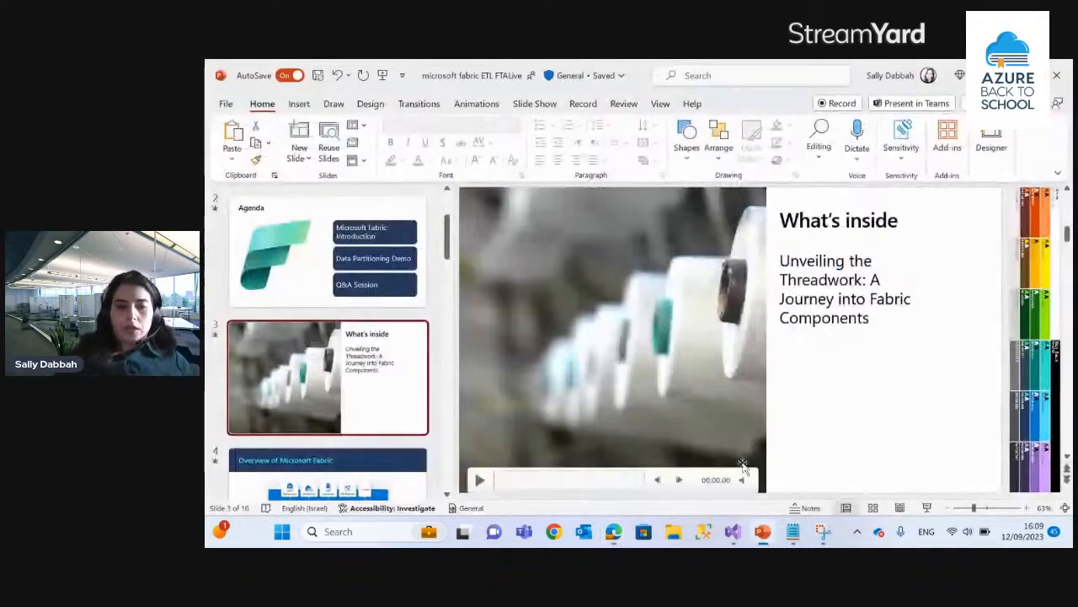
{"action": "scroll", "coordinate": [421, 421], "scroll_direction": "down", "scroll_amount": 1}
{"action": "left_click", "coordinate": [420, 422]}
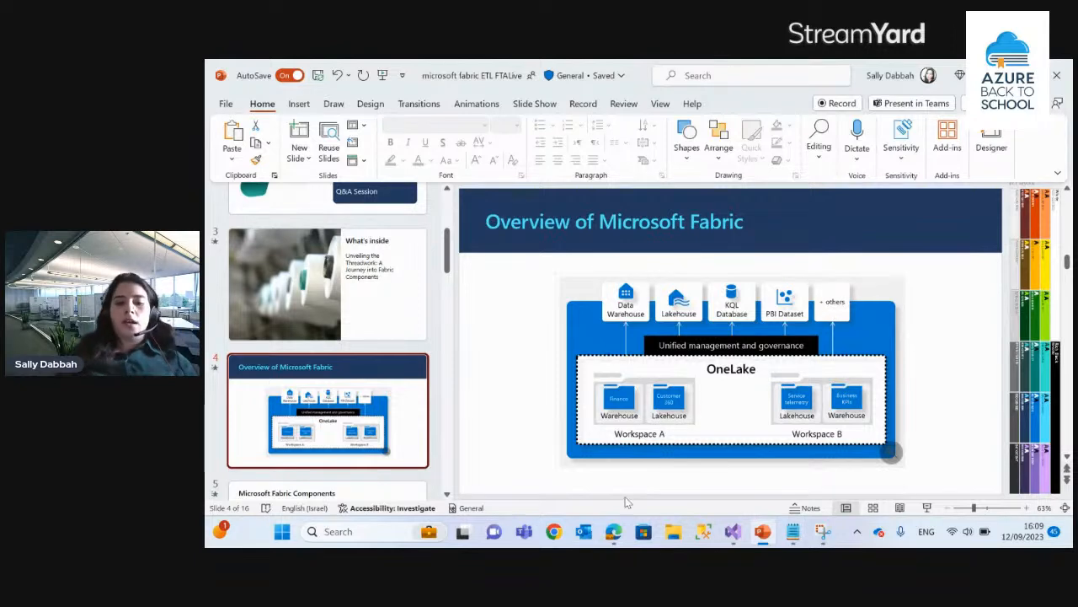
Switch back to Edge and examine the introduction and partitioning illustration in the "Efficient Data Partitioning with Microsoft Fabric" blog post
{"action": "mouse_move", "coordinate": [614, 539]}
{"action": "left_click", "coordinate": [552, 461]}
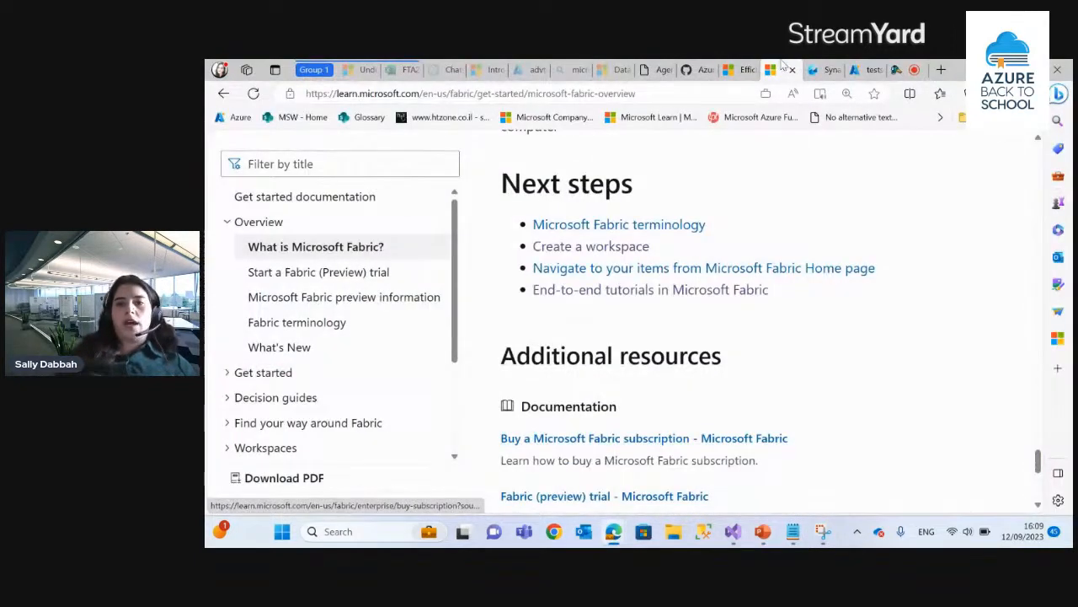
{"action": "left_click", "coordinate": [747, 69]}
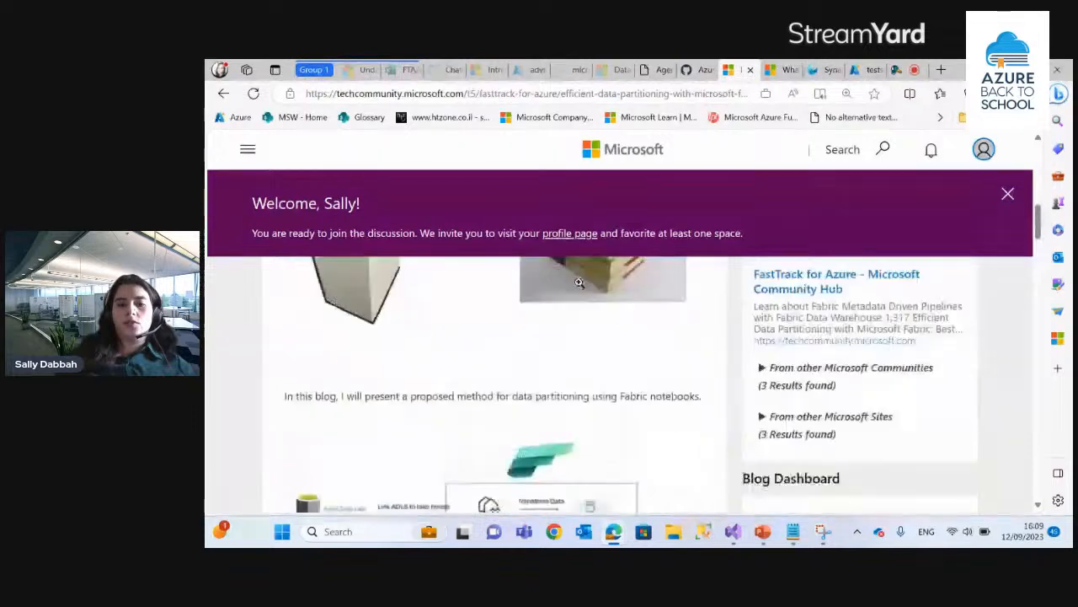
{"action": "scroll", "coordinate": [578, 286], "scroll_direction": "down", "scroll_amount": 3}
{"action": "scroll", "coordinate": [578, 286], "scroll_direction": "up", "scroll_amount": 1}
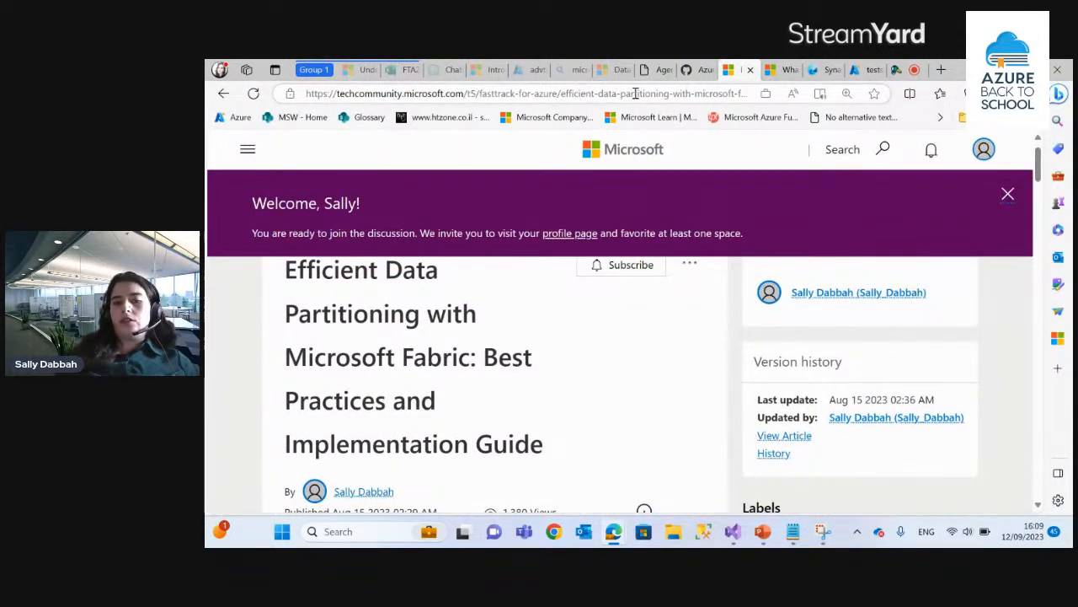
{"action": "scroll", "coordinate": [544, 363], "scroll_direction": "down", "scroll_amount": 8}
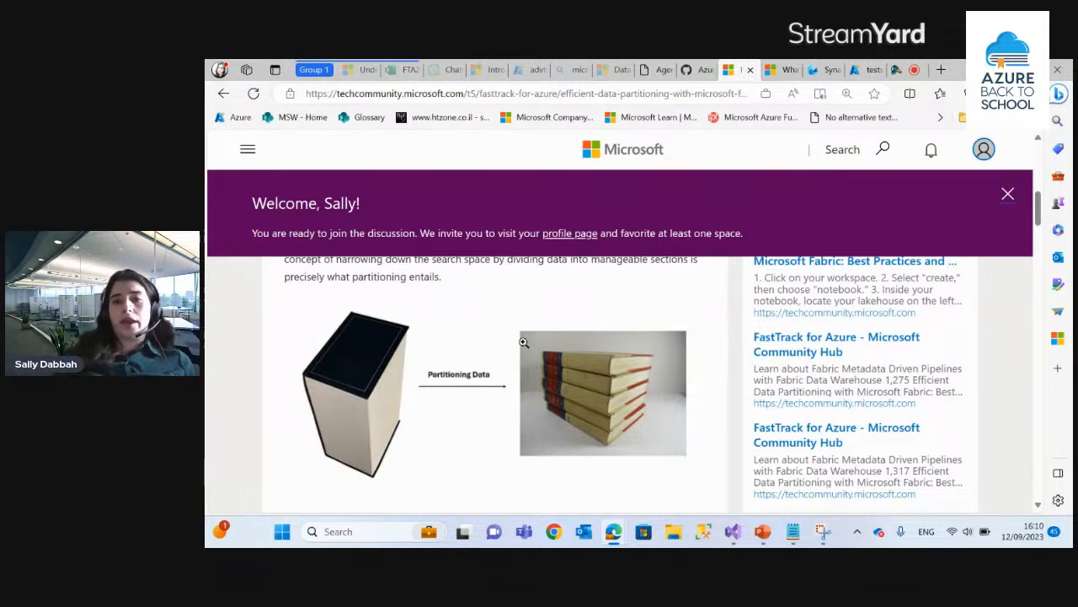
Return to the Synapse Data Engineering workspace and open the lakehouse
{"action": "left_click", "coordinate": [816, 64]}
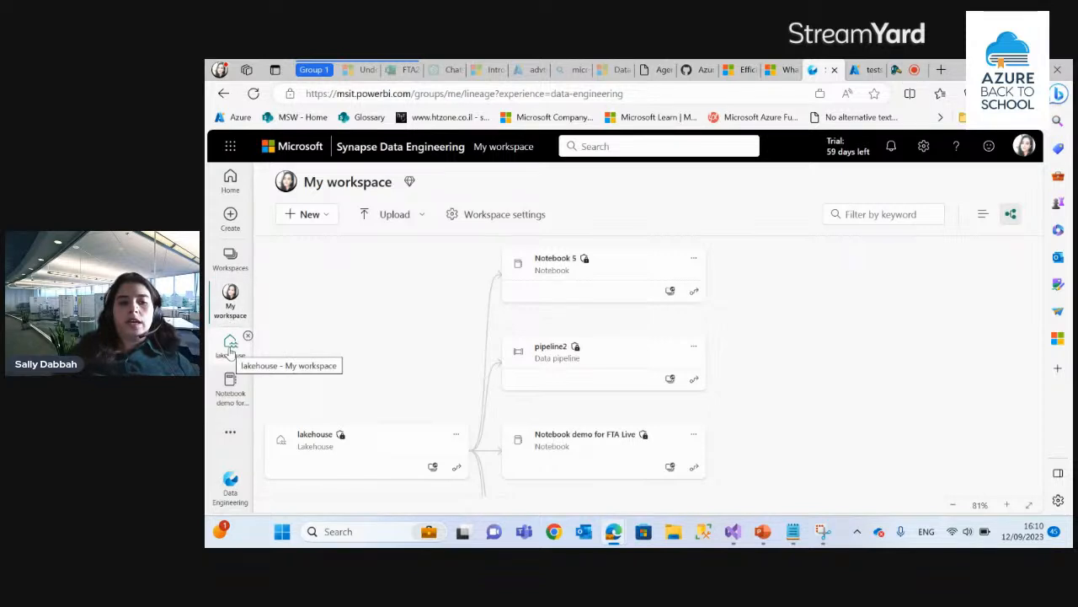
{"action": "left_click", "coordinate": [231, 347]}
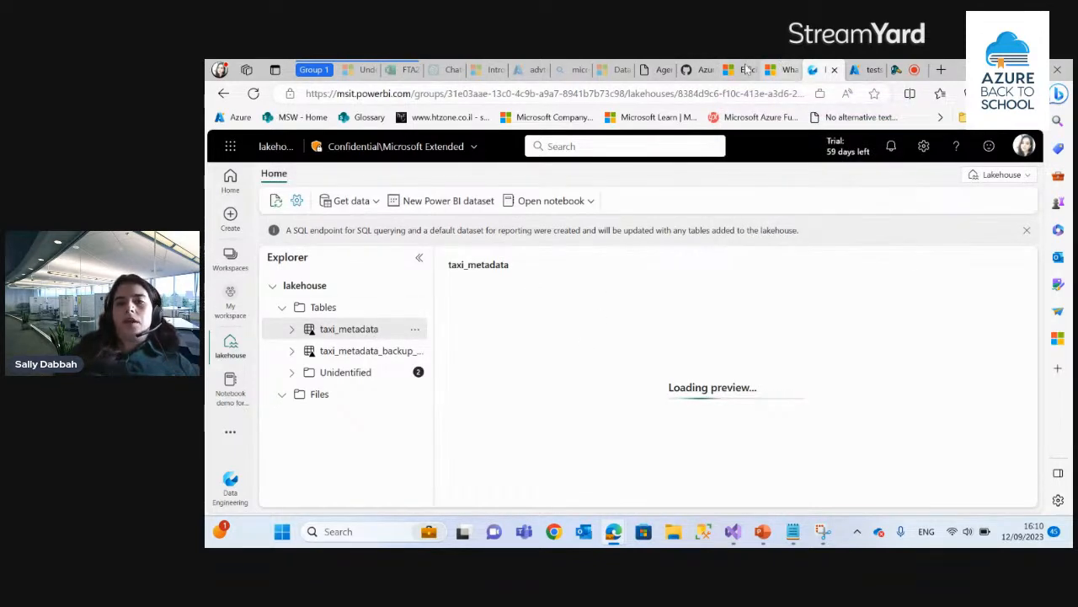
In the blog post's "Part 1: Prepare Data for Partitioning", highlight the source file name yellow_tripdata_2016-03.csv
{"action": "left_click", "coordinate": [745, 70]}
{"action": "scroll", "coordinate": [602, 343], "scroll_direction": "down", "scroll_amount": 10}
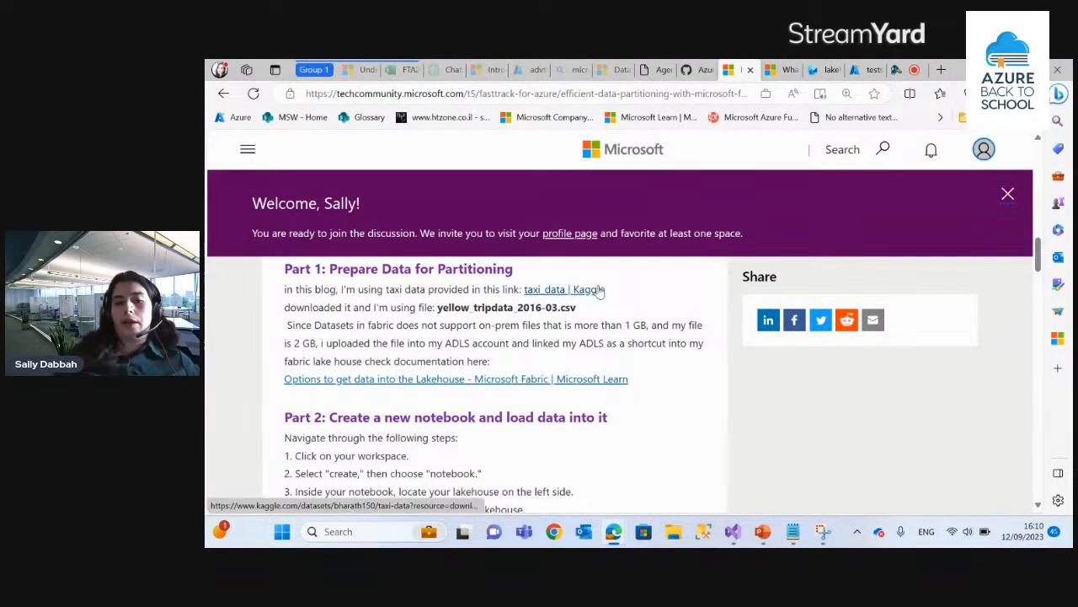
{"action": "left_click_drag", "start_coordinate": [437, 307], "coordinate": [584, 314]}
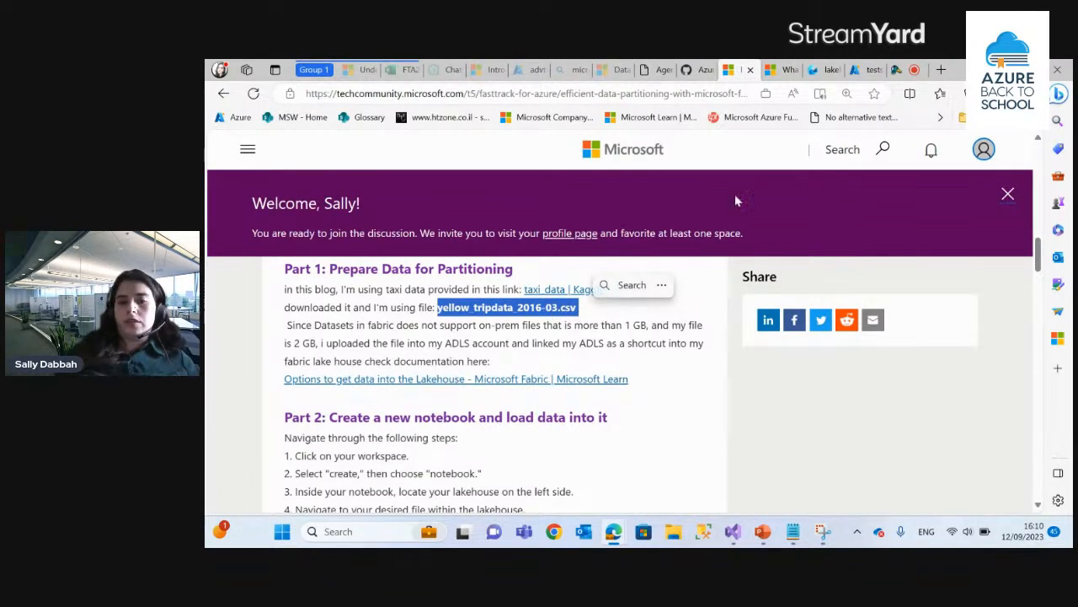
Back in the lakehouse, expand the Unidentified tables folder and ADLS-TestContainer, and look through the subfolders
{"action": "left_click", "coordinate": [787, 69]}
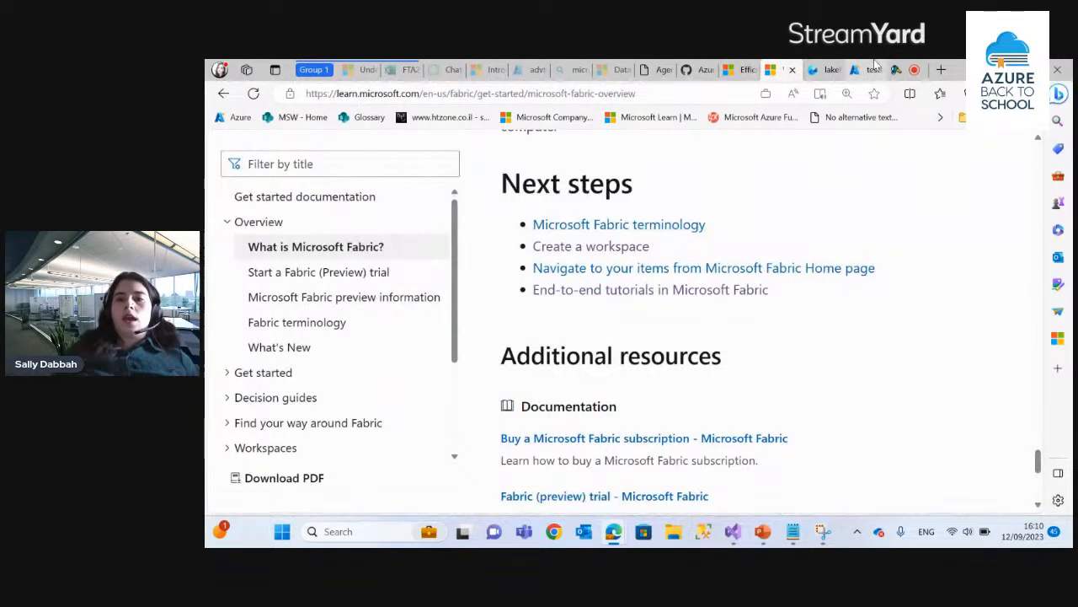
{"action": "left_click", "coordinate": [821, 69]}
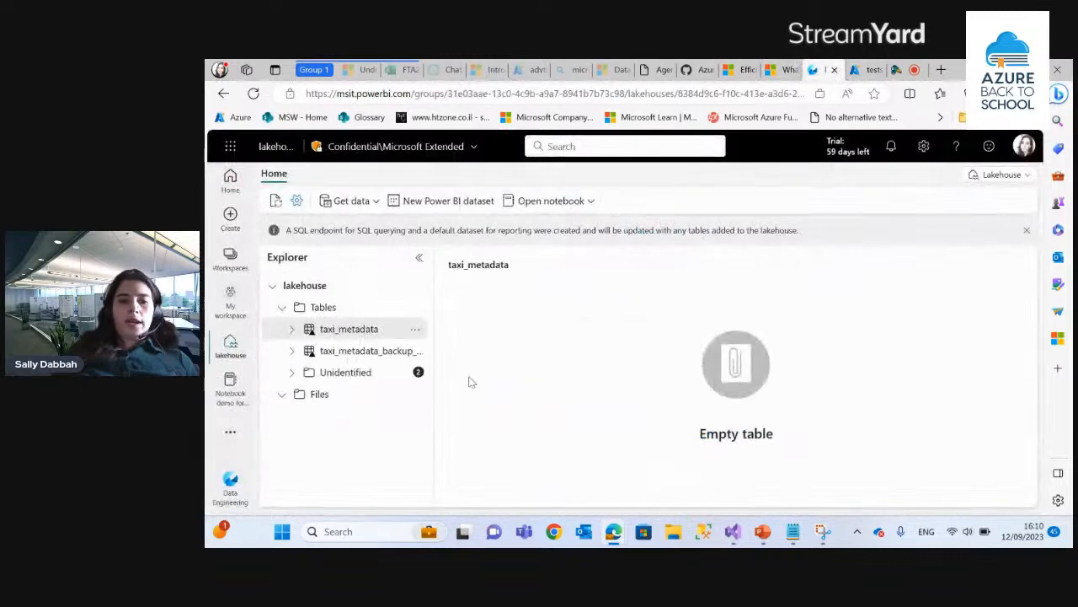
{"action": "left_click", "coordinate": [292, 373]}
{"action": "left_click", "coordinate": [301, 394]}
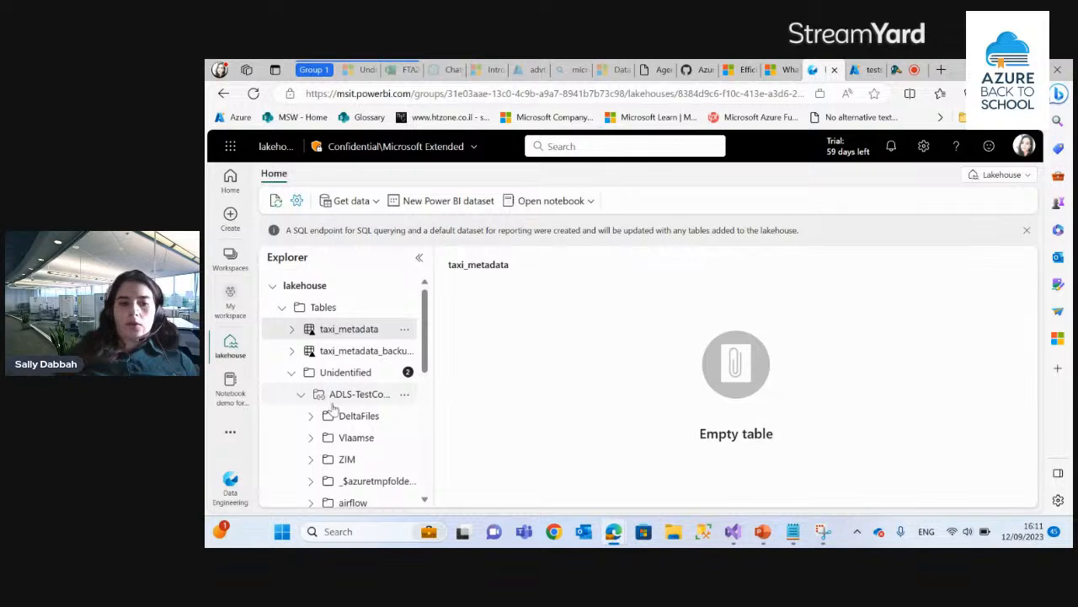
{"action": "scroll", "coordinate": [344, 455], "scroll_direction": "down", "scroll_amount": 4}
{"action": "scroll", "coordinate": [344, 455], "scroll_direction": "down", "scroll_amount": 4}
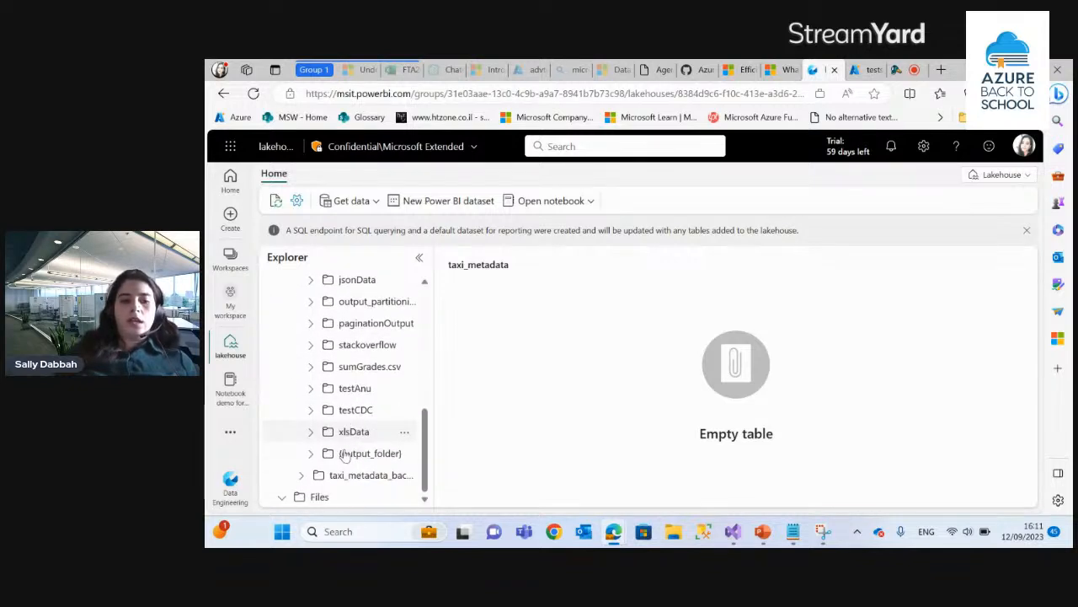
Switch to the Azure portal and look through the files in the Data Lake storage container
{"action": "left_click", "coordinate": [872, 69]}
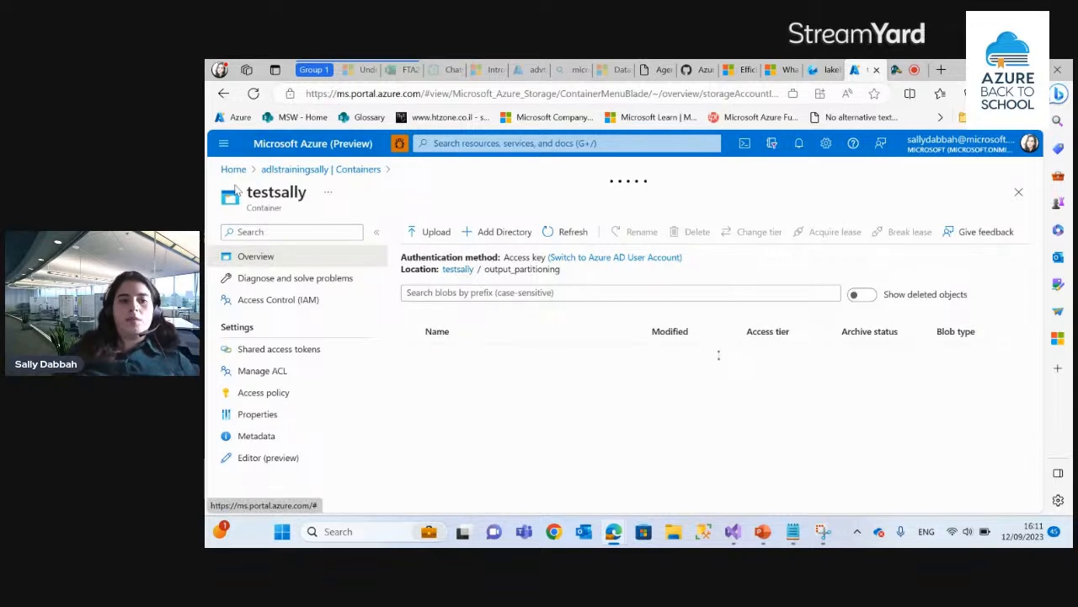
{"action": "scroll", "coordinate": [506, 446], "scroll_direction": "down", "scroll_amount": 15}
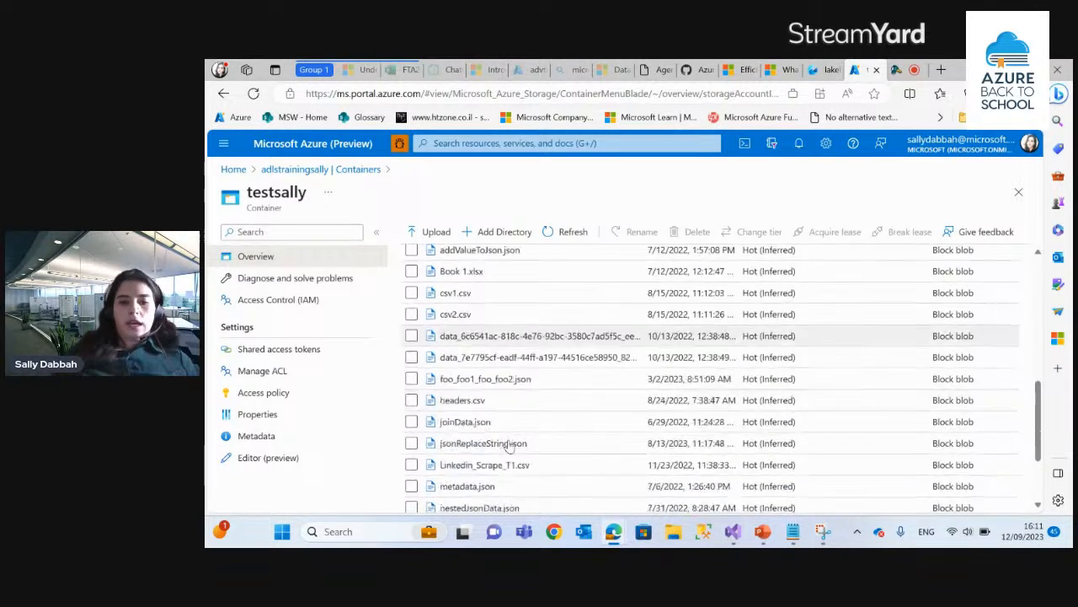
{"action": "left_click", "coordinate": [705, 486]}
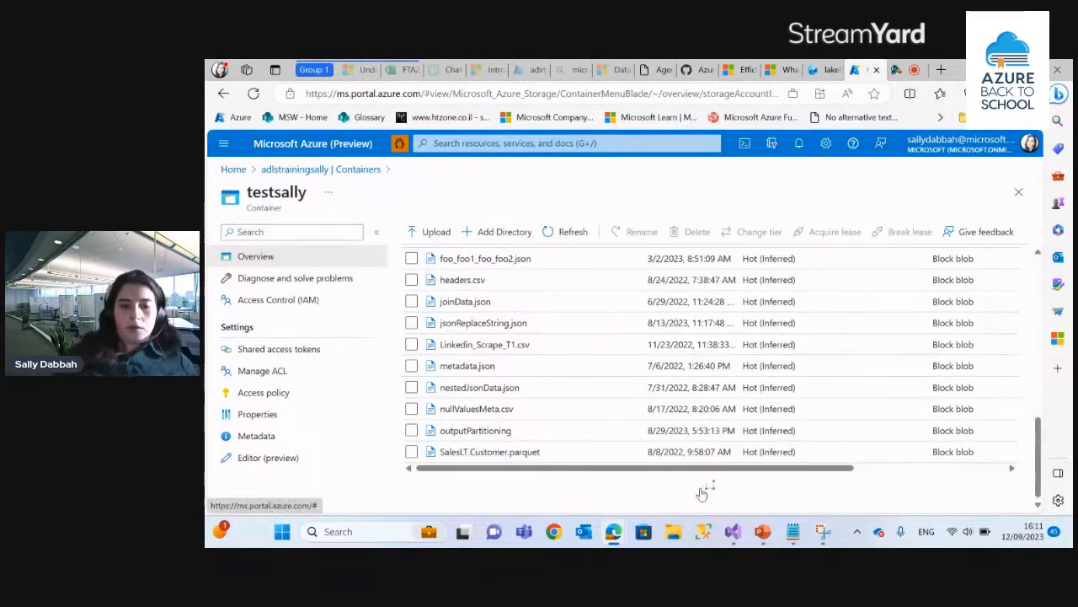
{"action": "scroll", "coordinate": [511, 396], "scroll_direction": "down", "scroll_amount": 2}
{"action": "scroll", "coordinate": [511, 396], "scroll_direction": "down", "scroll_amount": 3}
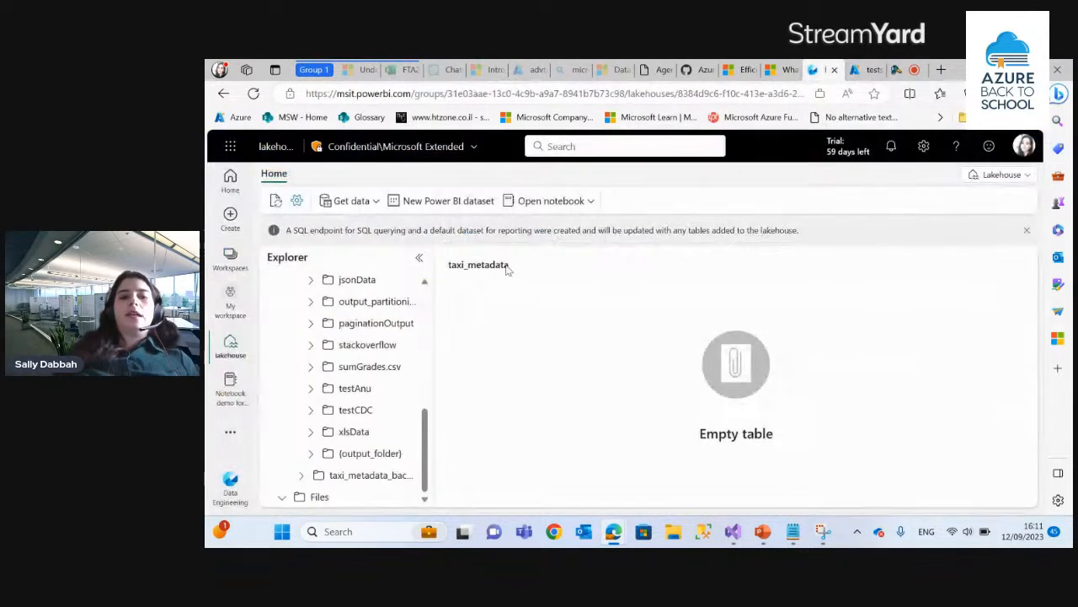
Examine the connection settings for a new lakehouse shortcut to Azure Data Lake Storage Gen2, and cancel without creating it
{"action": "scroll", "coordinate": [337, 344], "scroll_direction": "up", "scroll_amount": 10}
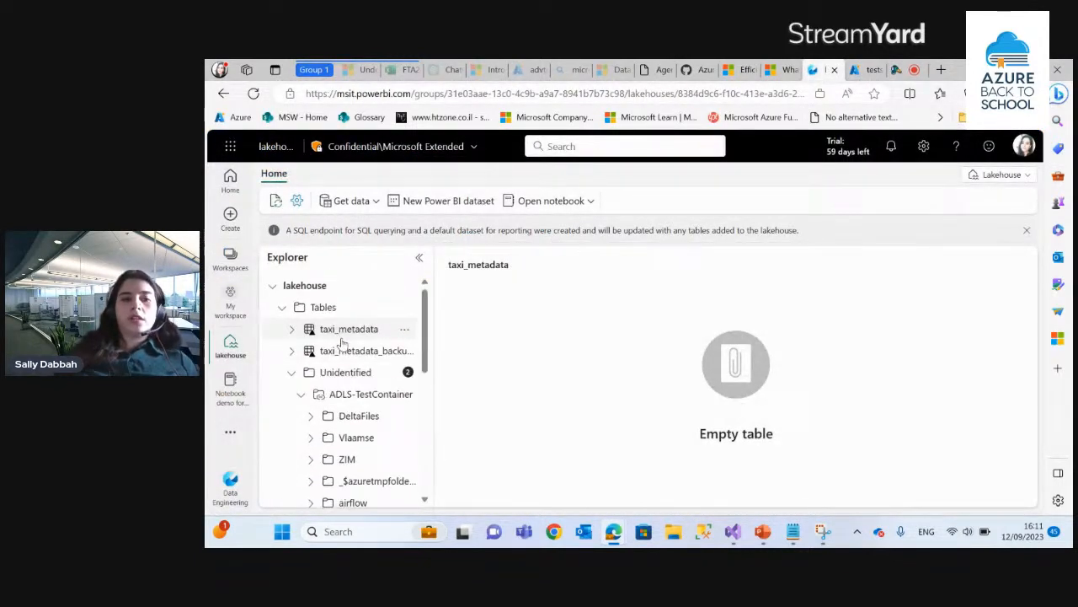
{"action": "left_click", "coordinate": [371, 204]}
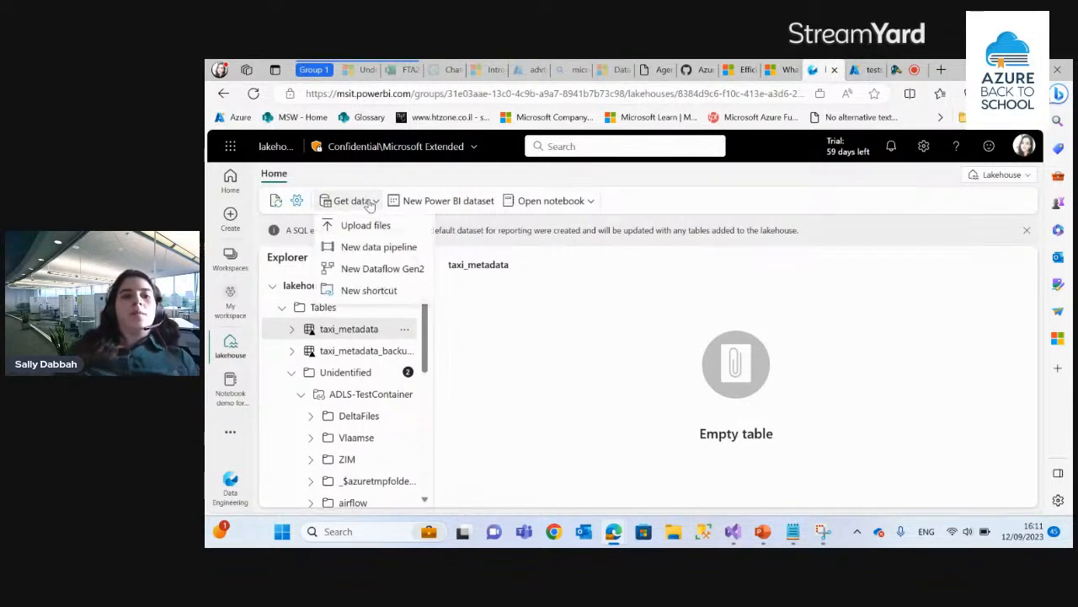
{"action": "left_click", "coordinate": [366, 294]}
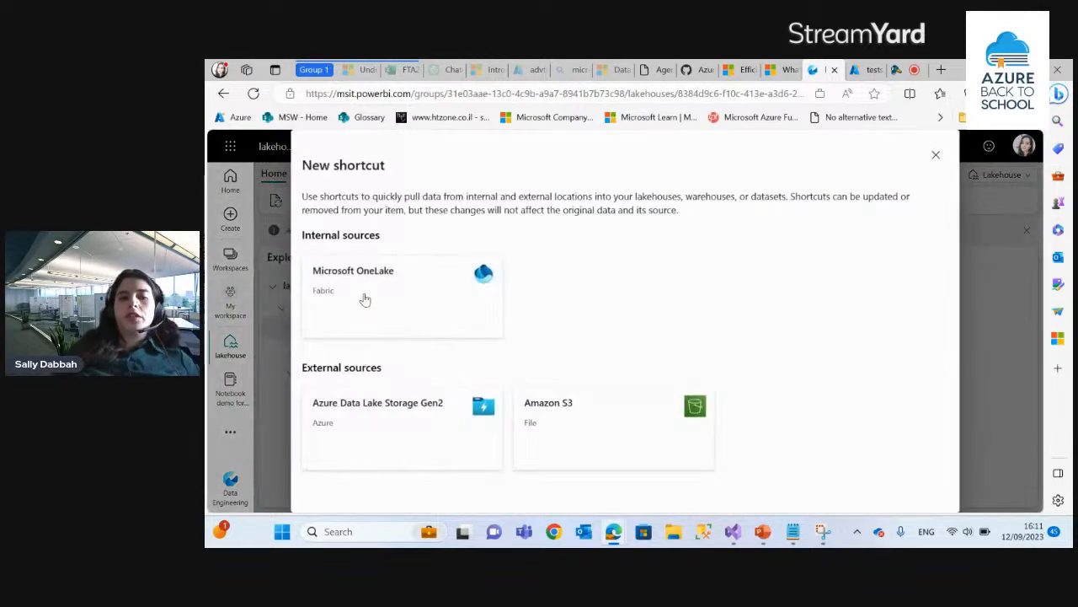
{"action": "left_click", "coordinate": [412, 420]}
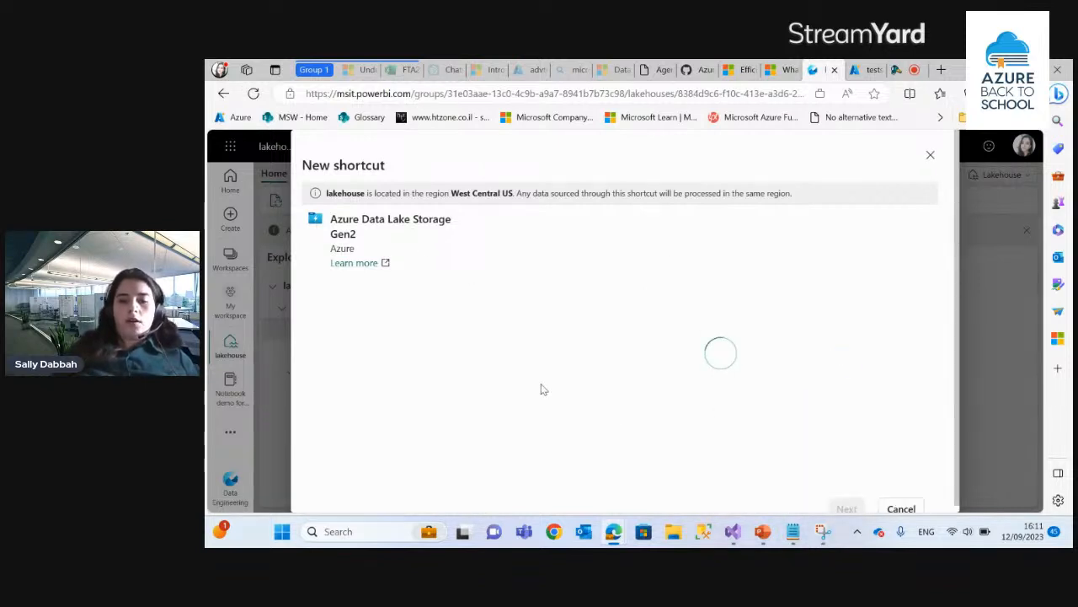
{"action": "left_click", "coordinate": [588, 253]}
{"action": "mouse_move", "coordinate": [534, 242]}
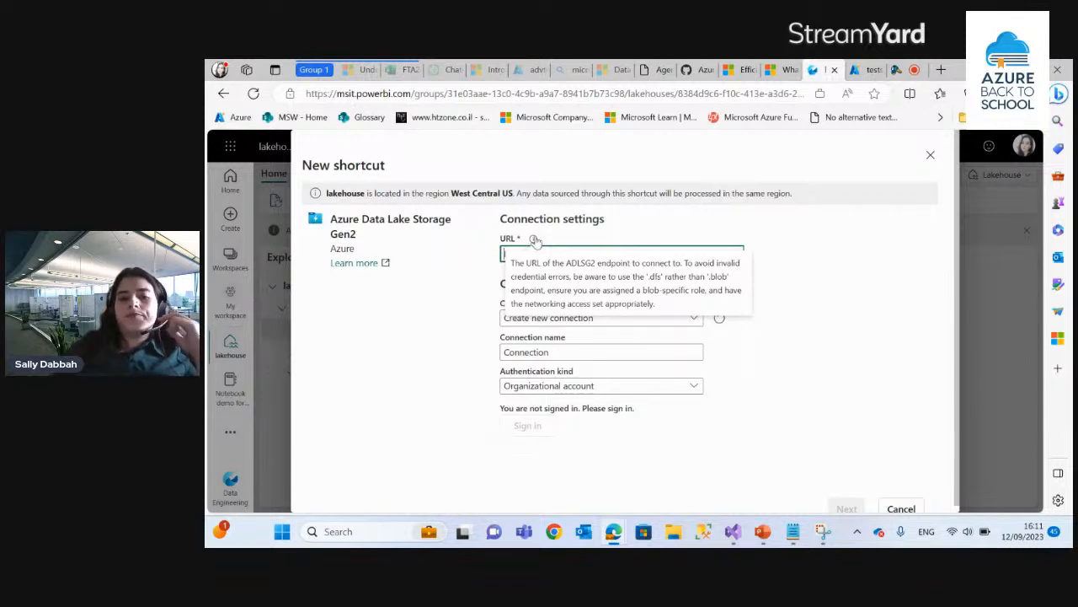
{"action": "left_click", "coordinate": [780, 241]}
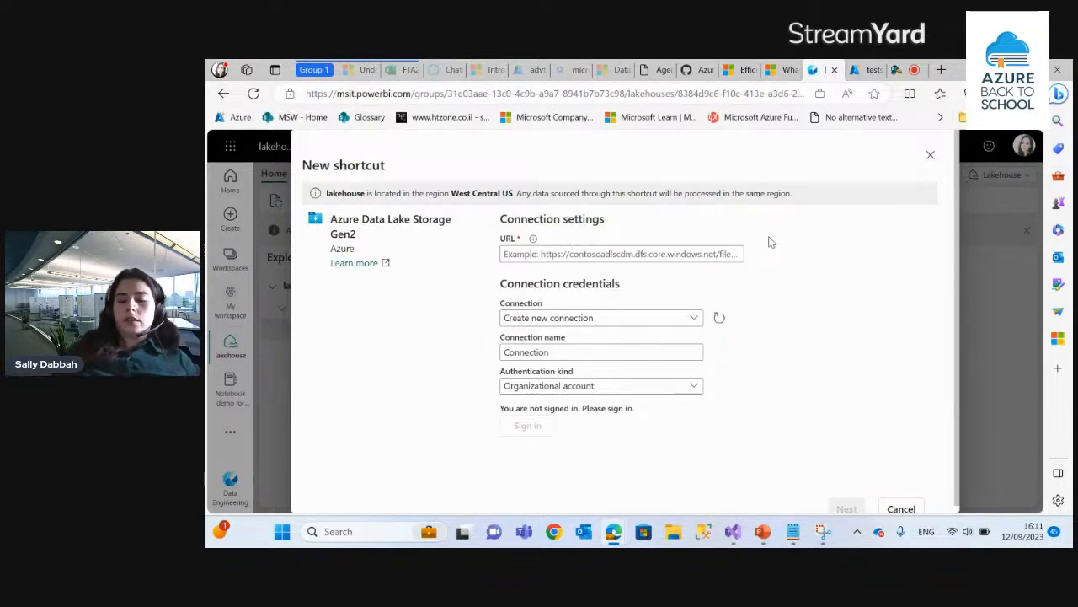
{"action": "left_click", "coordinate": [899, 509]}
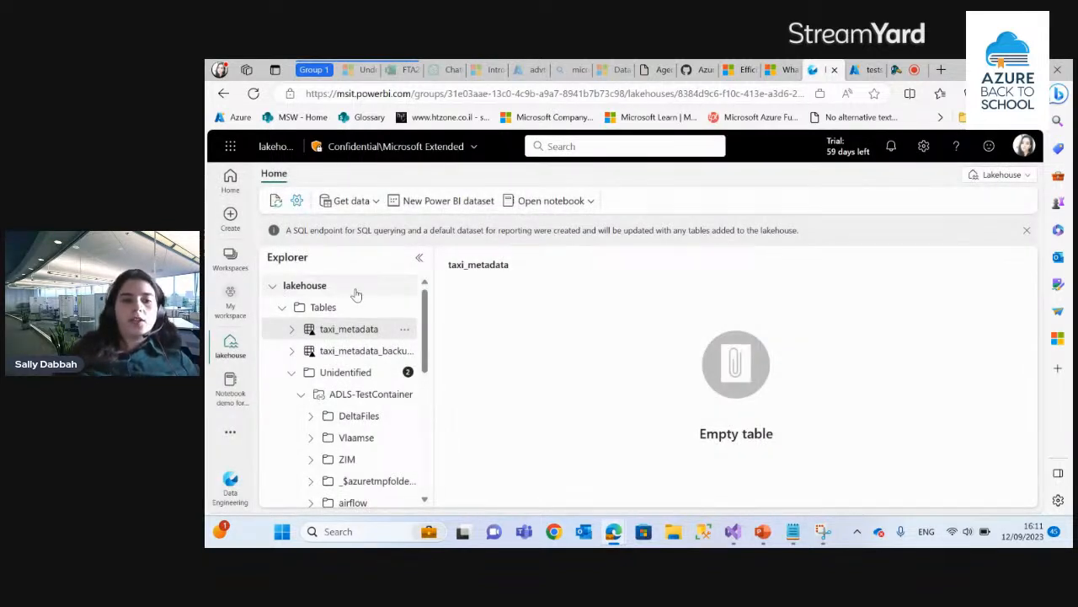
List the contents of the ADLS-TestContainer shortcut and locate the yellow_tripdata_2016-03.csv file
{"action": "left_click", "coordinate": [336, 396]}
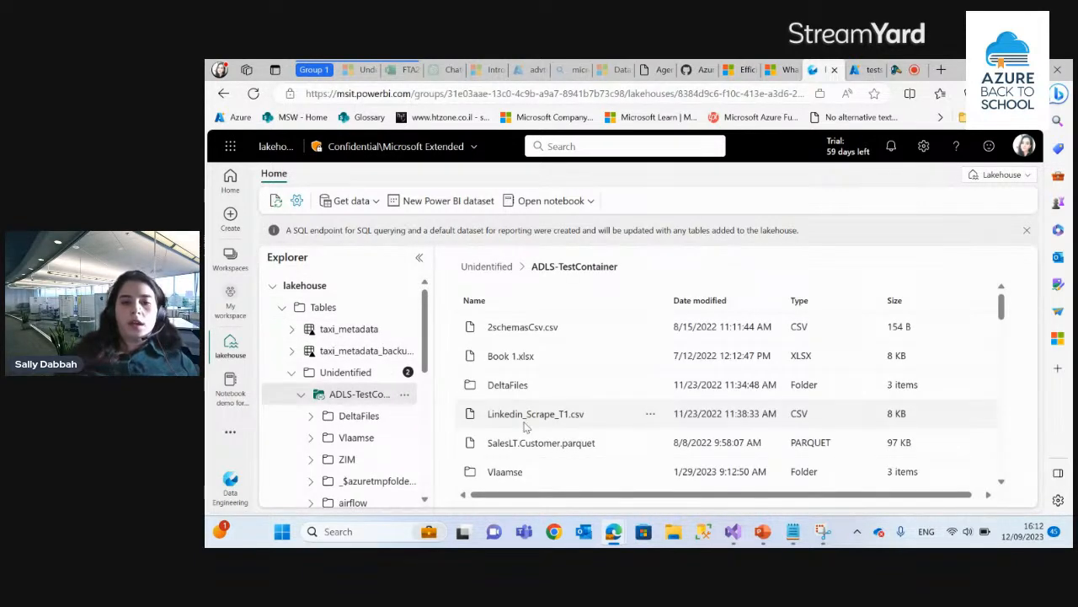
{"action": "scroll", "coordinate": [525, 425], "scroll_direction": "down", "scroll_amount": 8}
{"action": "scroll", "coordinate": [525, 428], "scroll_direction": "down", "scroll_amount": 10}
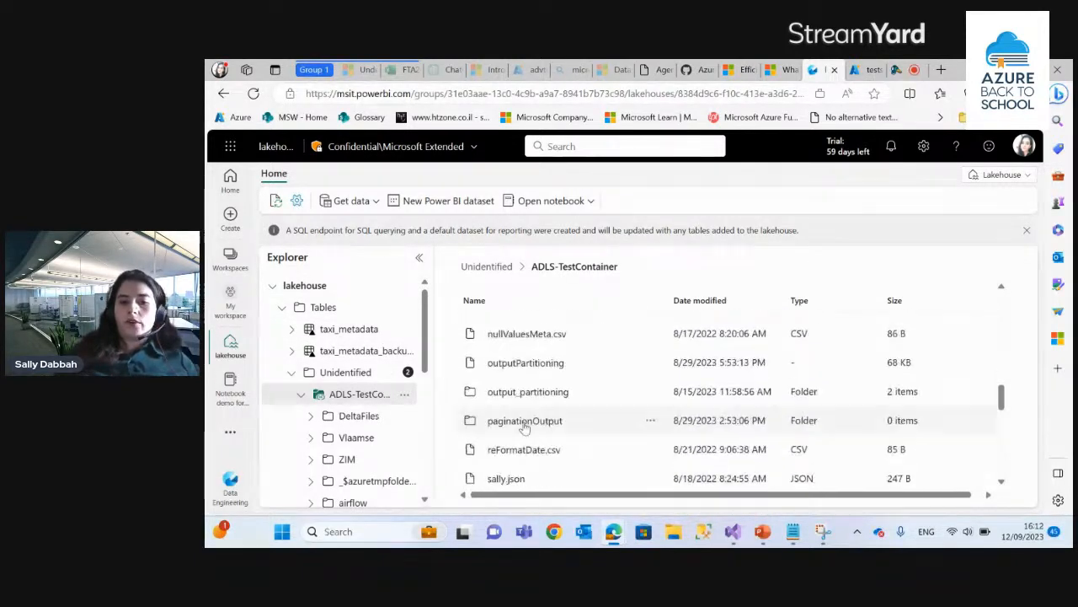
{"action": "left_click", "coordinate": [651, 445]}
{"action": "scroll", "coordinate": [354, 456], "scroll_direction": "down", "scroll_amount": 10}
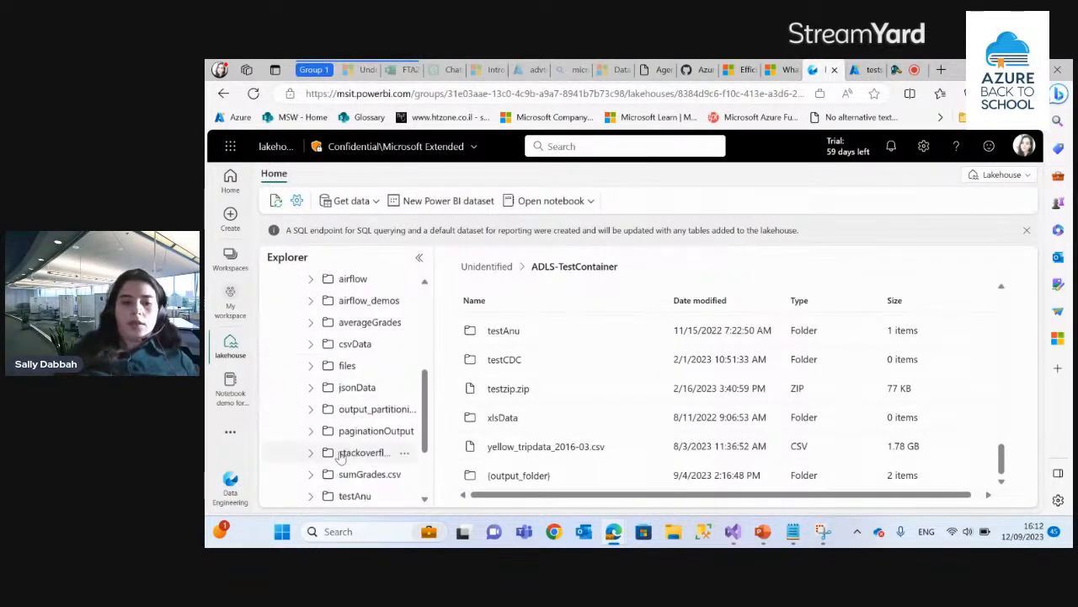
Switch to the demo notebook, expand Unidentified and ADLS-TestContainer in the lakehouse tree, and look through the subfolders, including files
{"action": "left_click", "coordinate": [229, 392]}
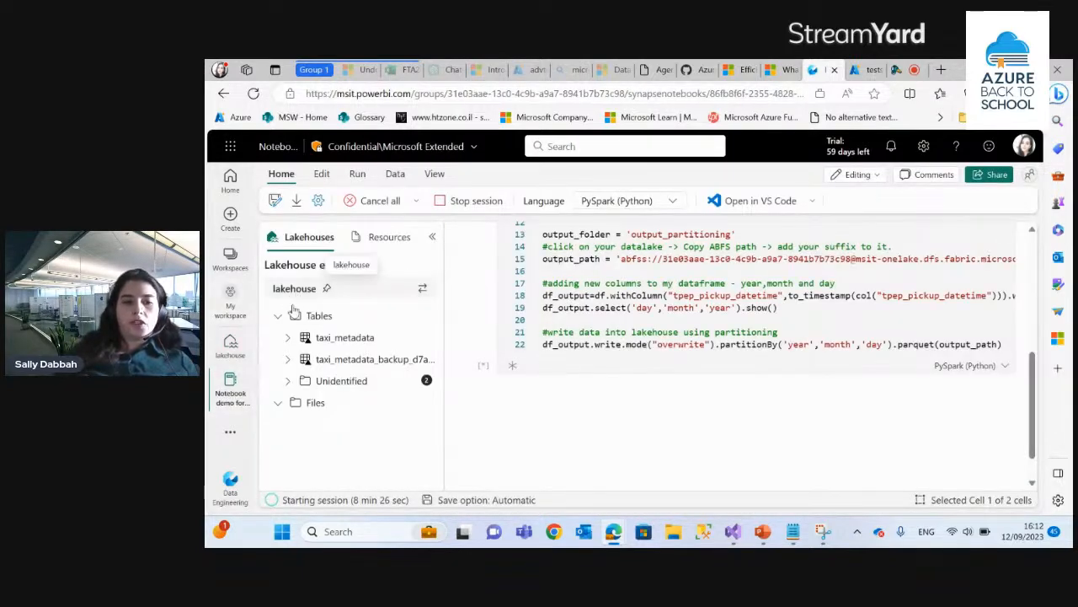
{"action": "left_click", "coordinate": [287, 380]}
{"action": "left_click", "coordinate": [299, 403]}
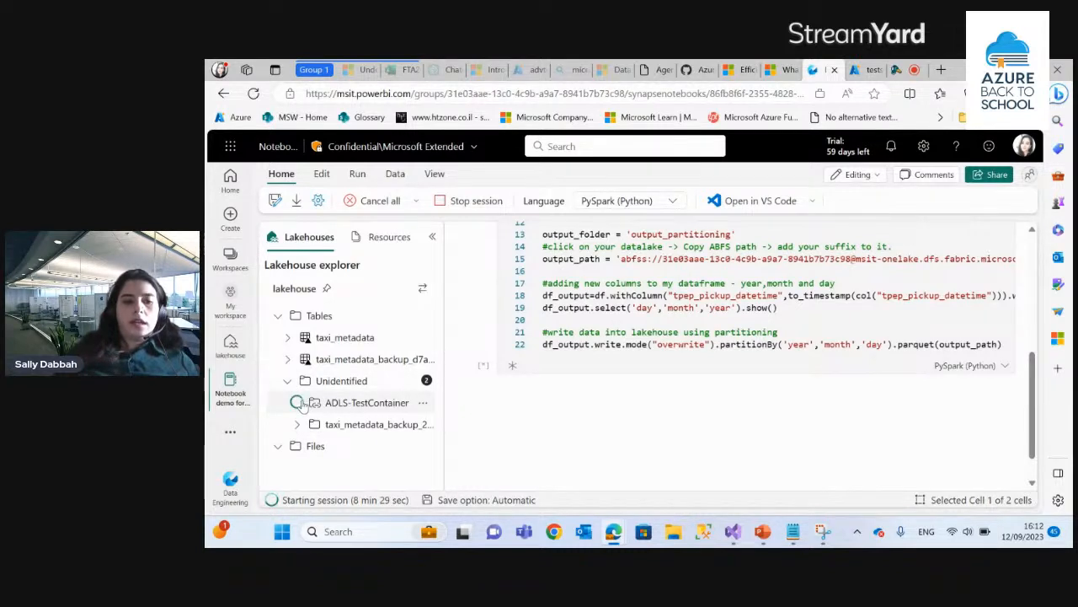
{"action": "scroll", "coordinate": [368, 438], "scroll_direction": "down", "scroll_amount": 5}
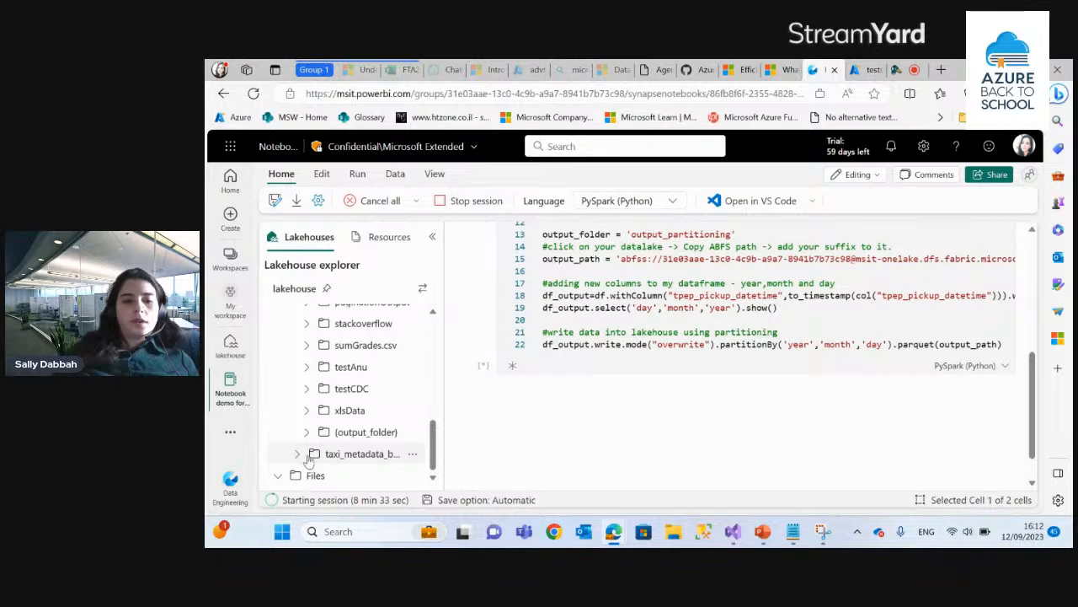
{"action": "left_click", "coordinate": [297, 455]}
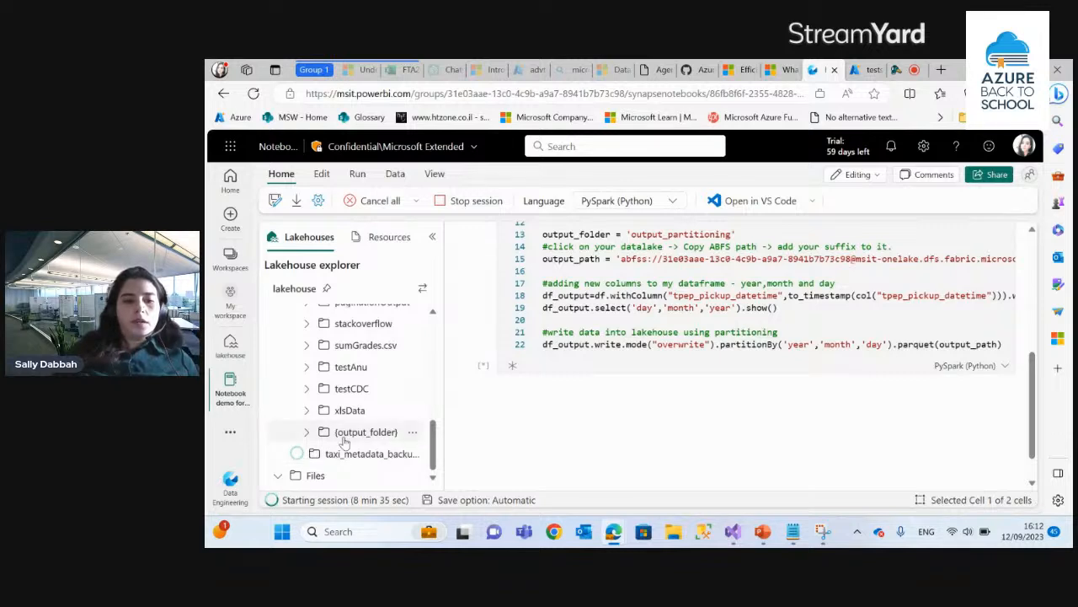
{"action": "scroll", "coordinate": [349, 412], "scroll_direction": "up", "scroll_amount": 5}
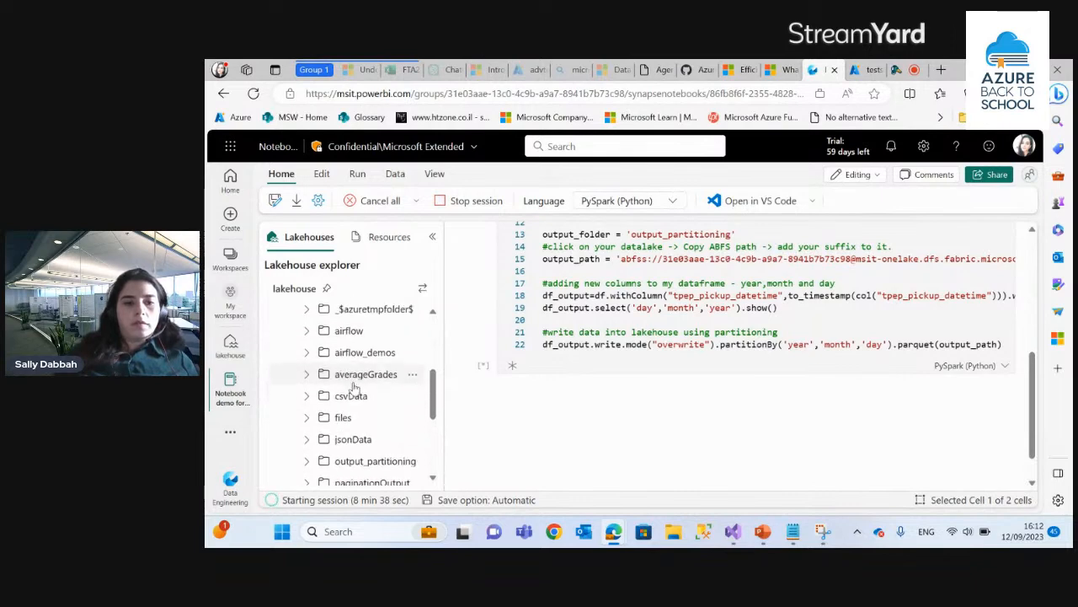
{"action": "left_click", "coordinate": [323, 419]}
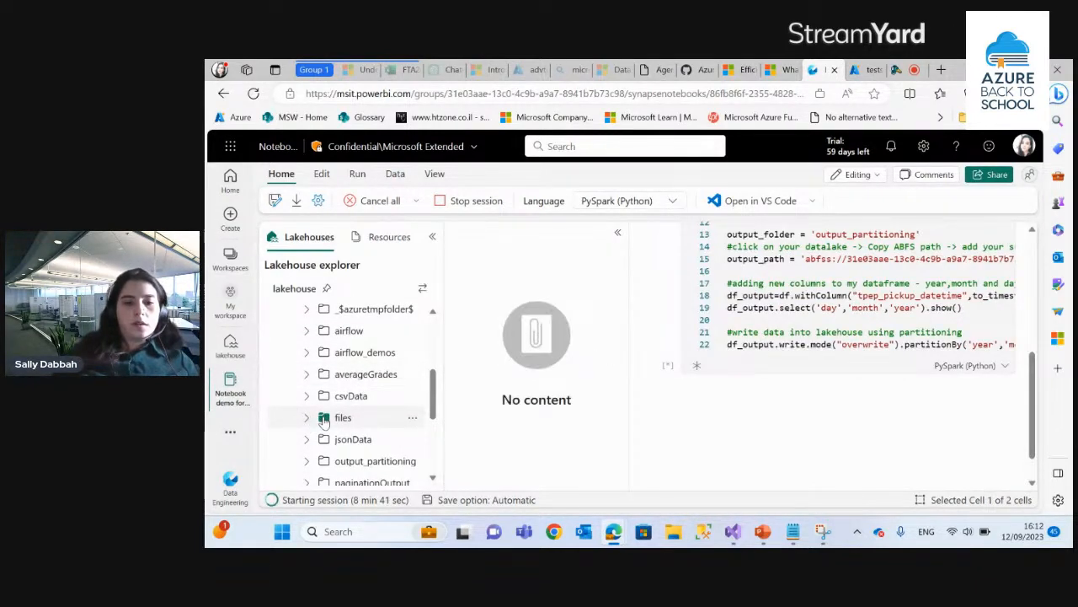
{"action": "scroll", "coordinate": [324, 421], "scroll_direction": "down", "scroll_amount": 4}
{"action": "scroll", "coordinate": [324, 421], "scroll_direction": "up", "scroll_amount": 3}
{"action": "scroll", "coordinate": [324, 421], "scroll_direction": "down", "scroll_amount": 3}
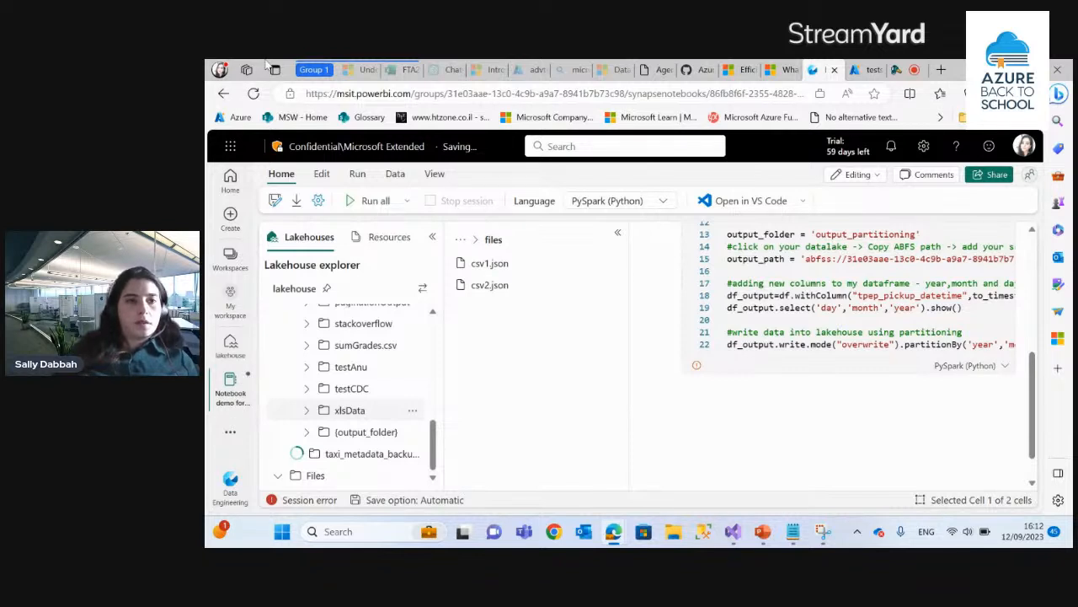
Reload the notebook page, exit it as unresponsive, and open app.fabric.microsoft.com in a new browser tab
{"action": "left_click", "coordinate": [252, 94]}
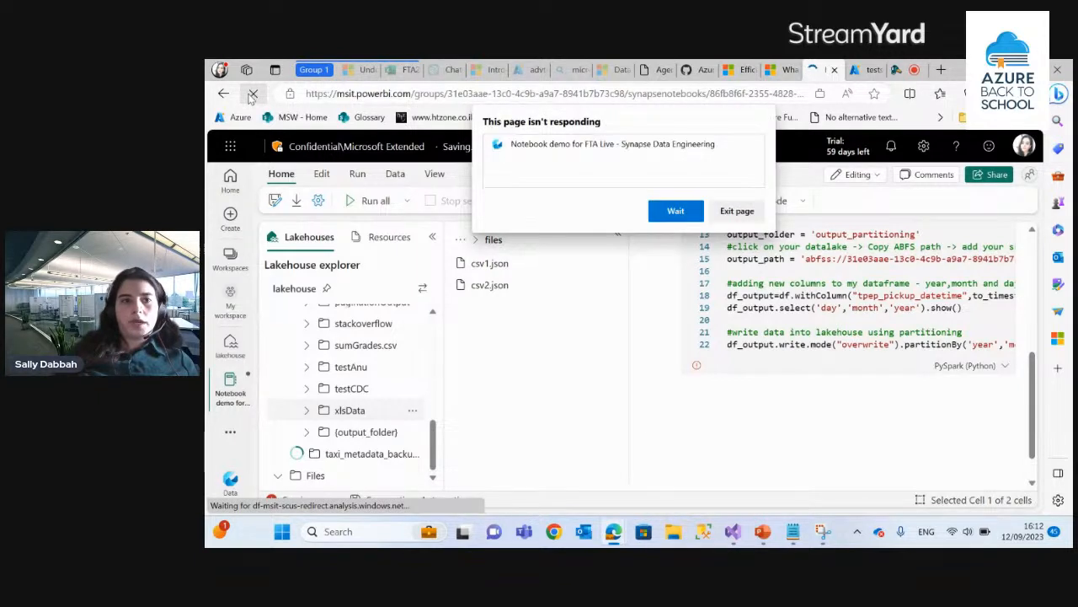
{"action": "left_click", "coordinate": [731, 211]}
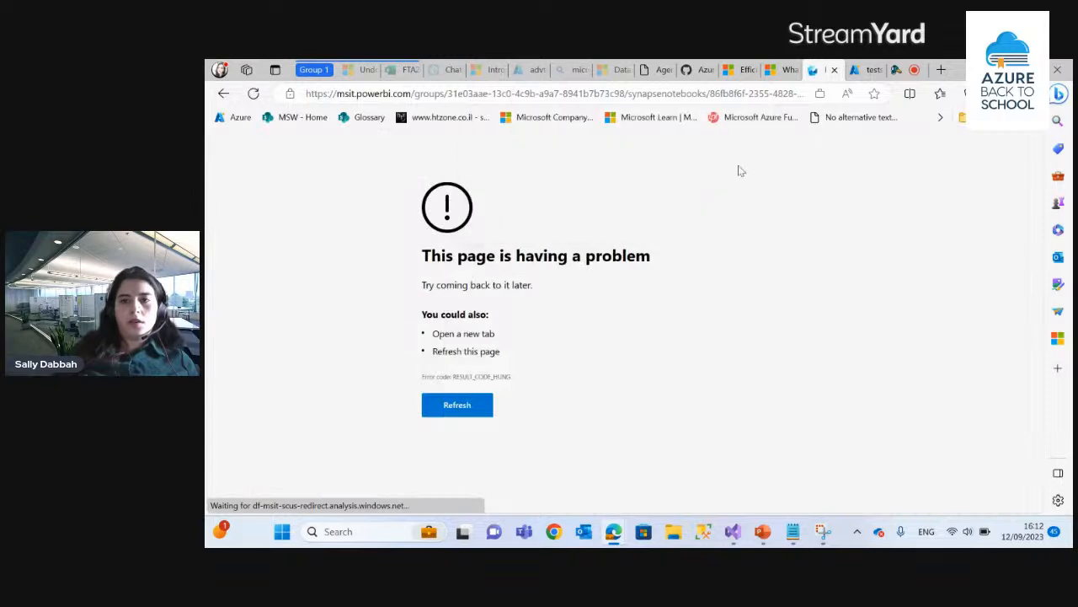
{"action": "left_click", "coordinate": [940, 69]}
{"action": "type", "text": "fabric.microsoft.com"}
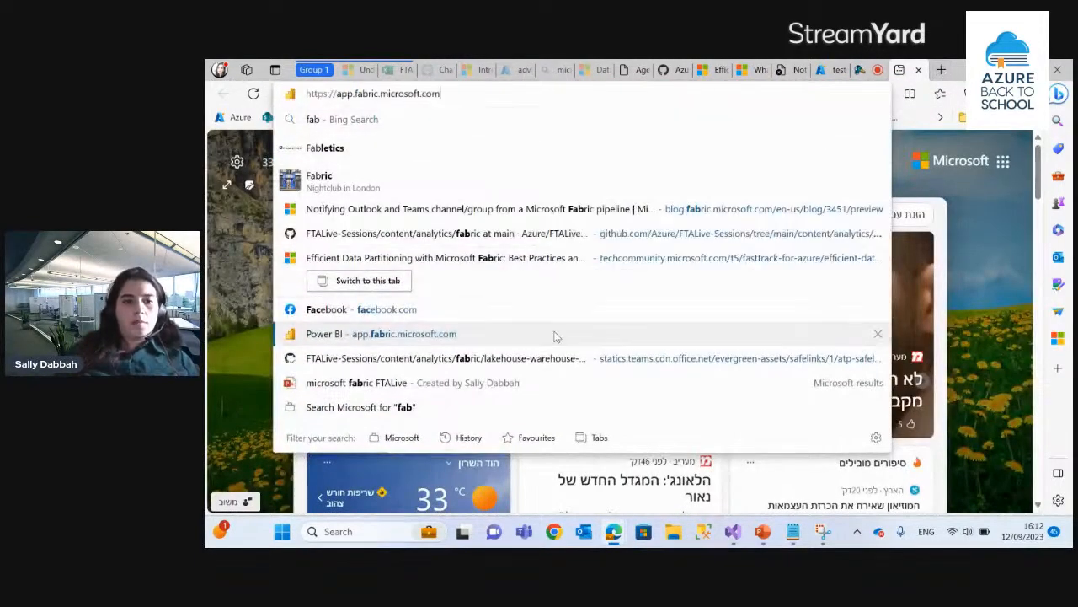
{"action": "left_click", "coordinate": [554, 334]}
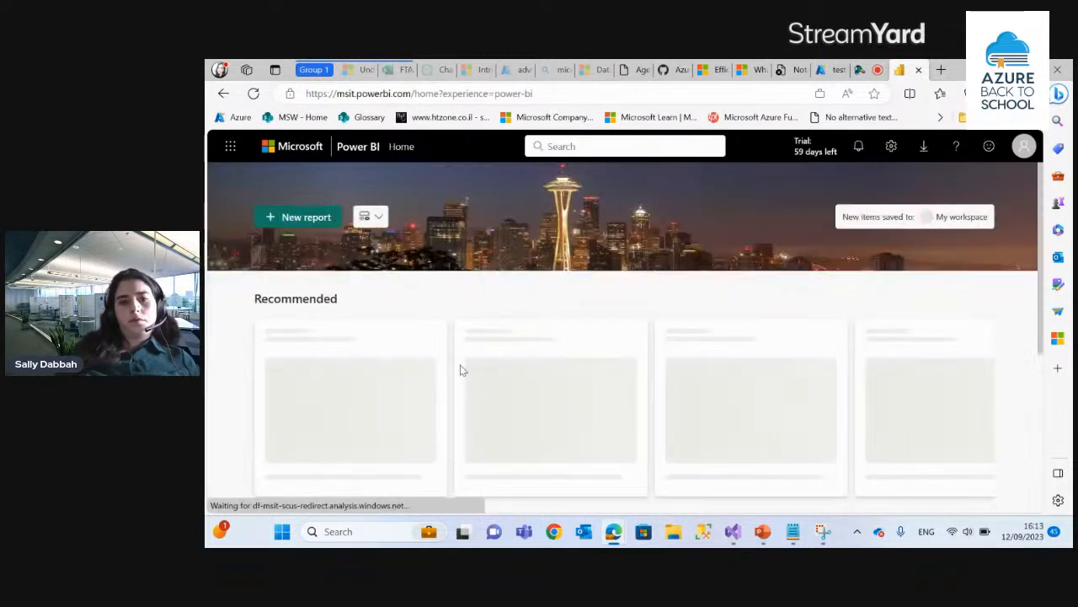
Open the notebook named Notebook demo for FTA Live from My workspace
{"action": "left_click", "coordinate": [230, 392]}
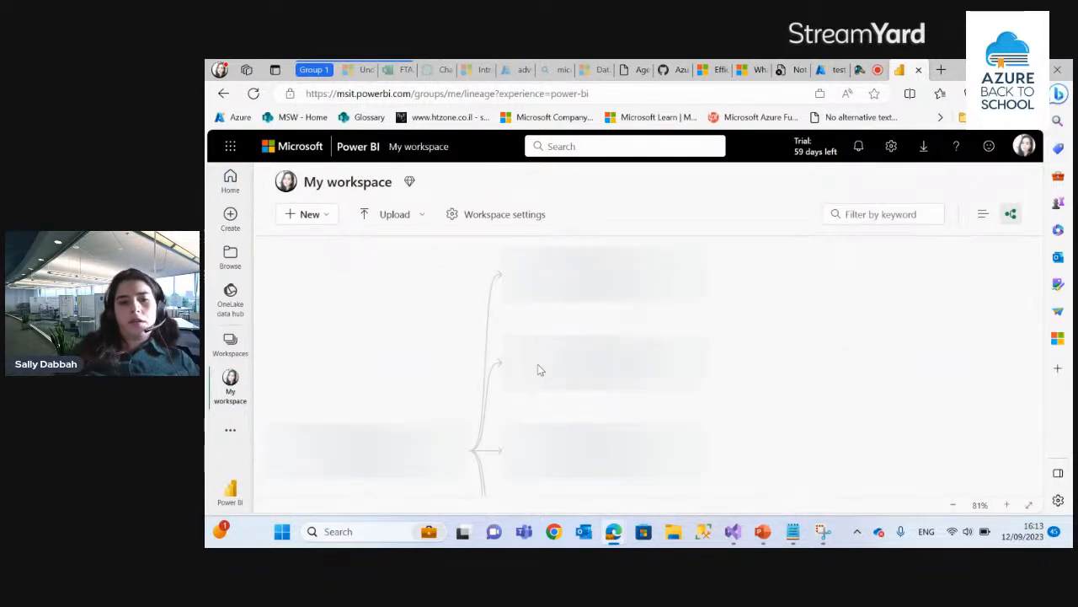
{"action": "left_click", "coordinate": [578, 448]}
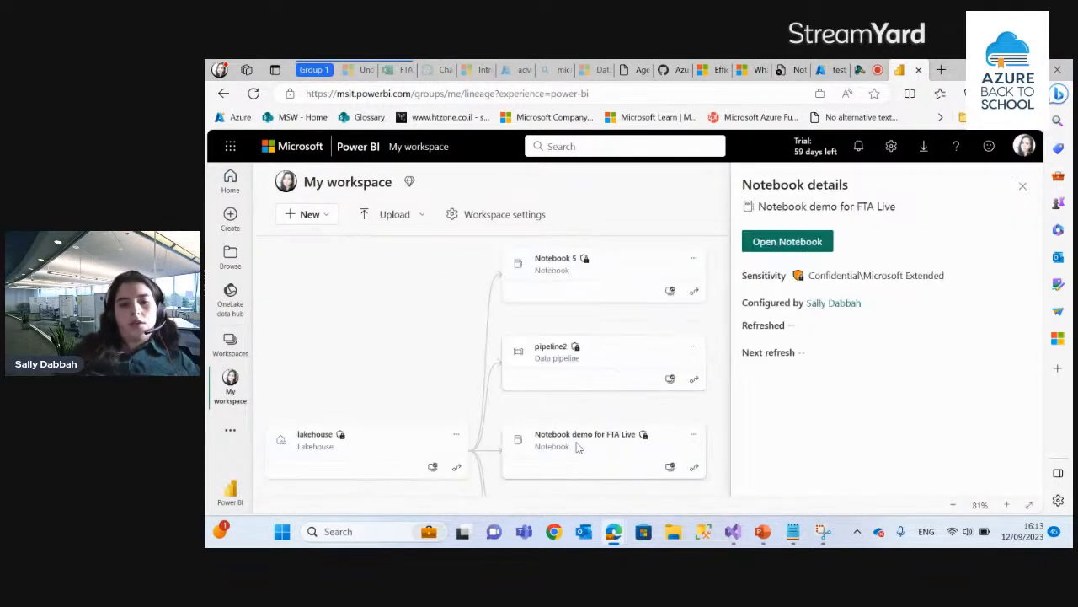
{"action": "left_click", "coordinate": [821, 247]}
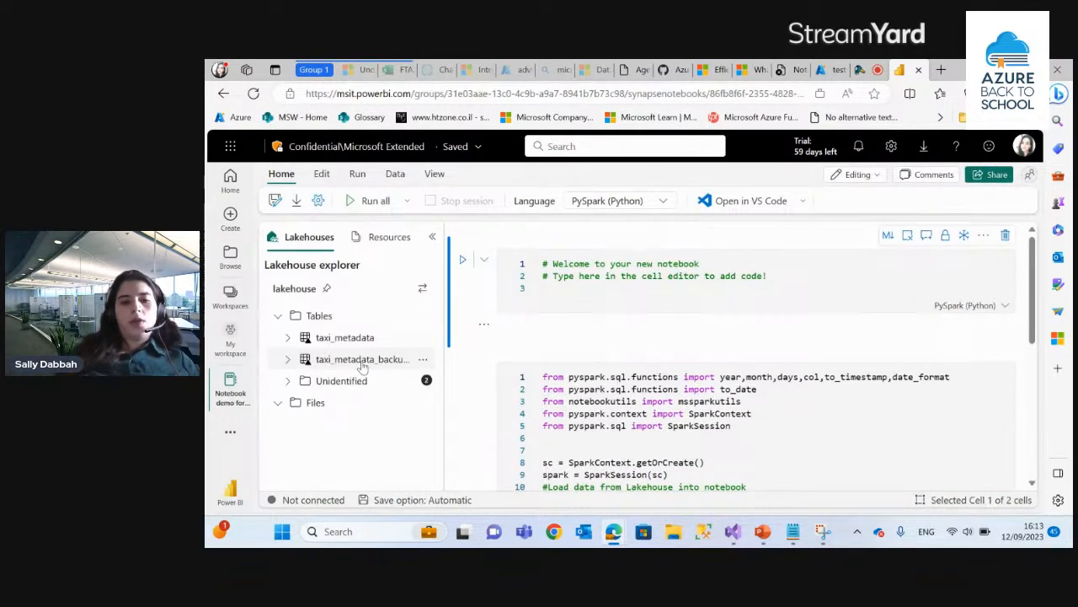
Expand Unidentified and ADLS-TestContainer in the notebook's lakehouse tree, look through the subfolders, and expand the taxi_metadata backup folder
{"action": "left_click", "coordinate": [287, 381]}
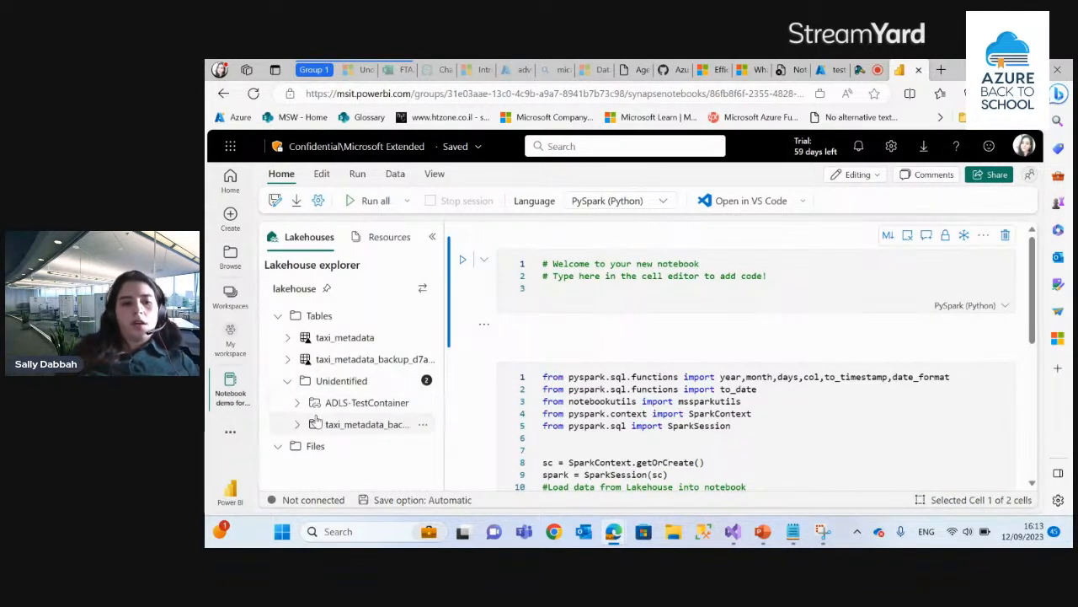
{"action": "left_click", "coordinate": [297, 402]}
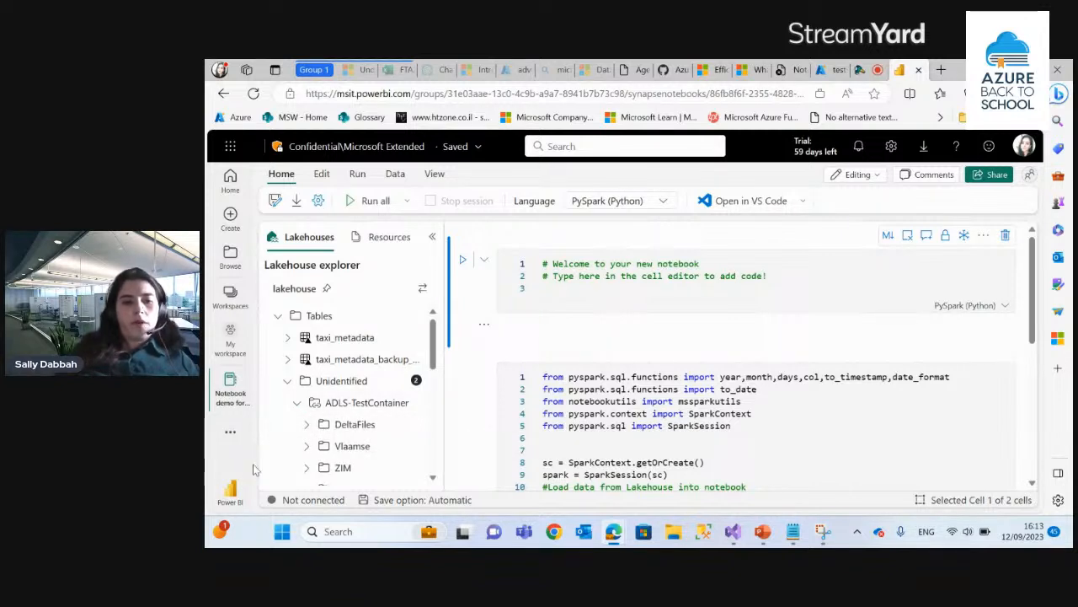
{"action": "scroll", "coordinate": [323, 457], "scroll_direction": "down", "scroll_amount": 1}
{"action": "scroll", "coordinate": [323, 457], "scroll_direction": "down", "scroll_amount": 3}
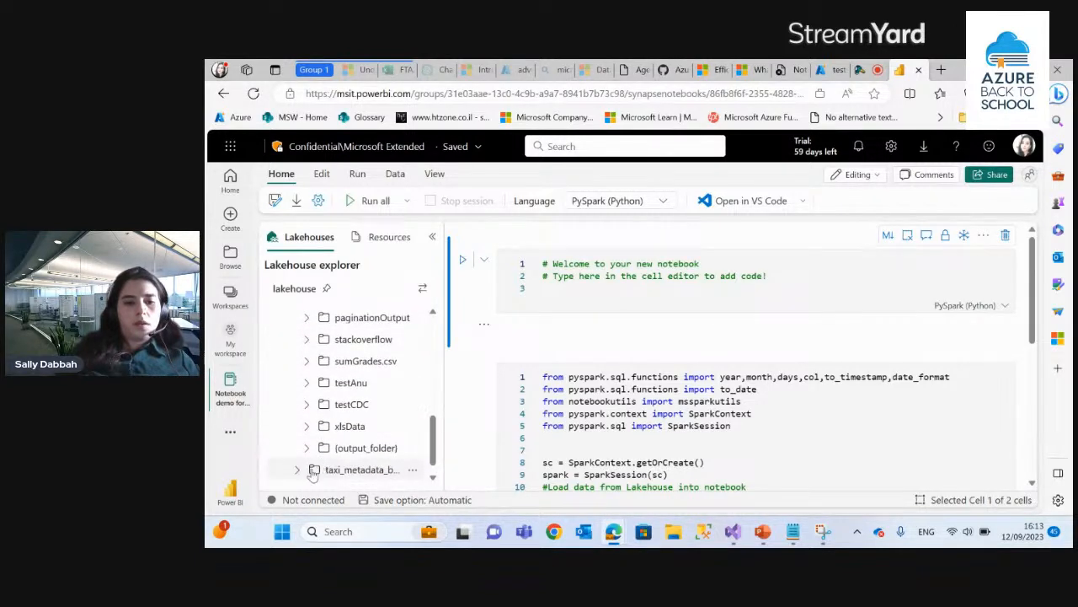
{"action": "left_click", "coordinate": [300, 471]}
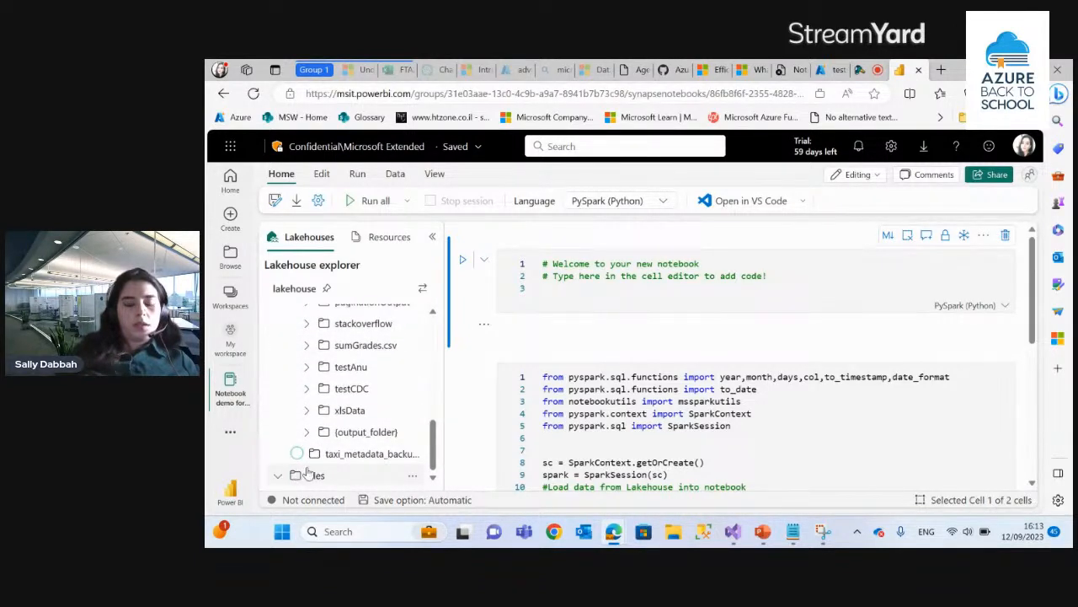
Collapse the lakehouse's Files folder, list its contents, and keep waiting for the unresponsive page
{"action": "left_click", "coordinate": [280, 477]}
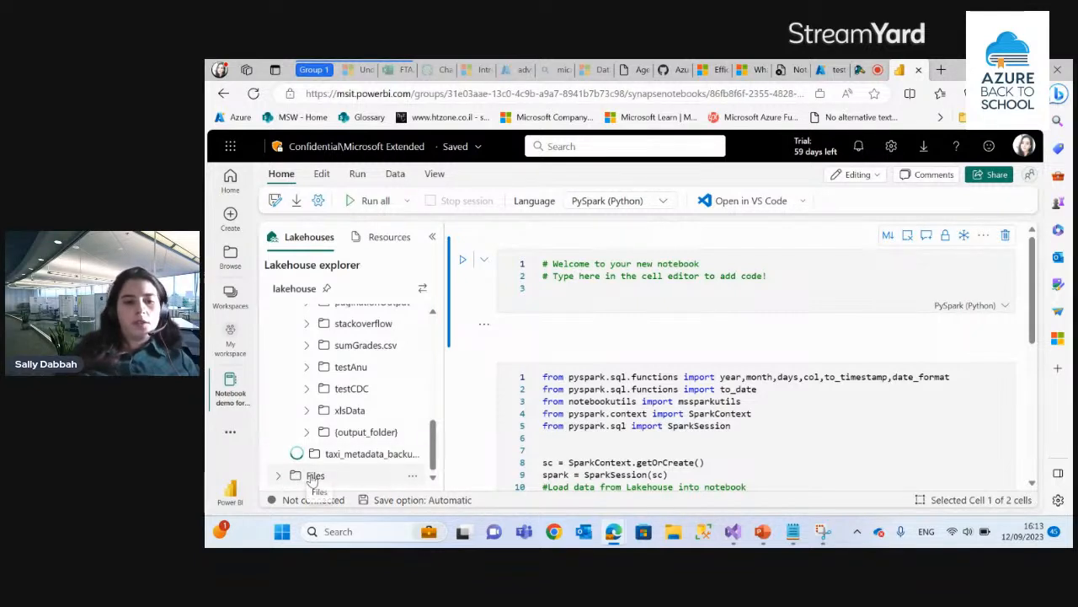
{"action": "left_click", "coordinate": [310, 477]}
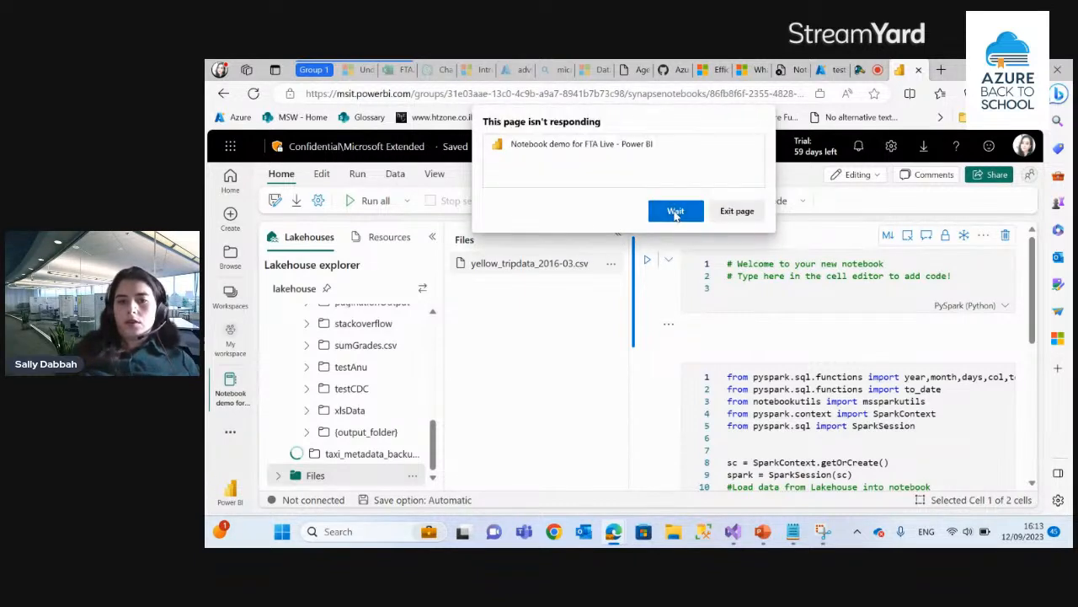
{"action": "left_click", "coordinate": [674, 210]}
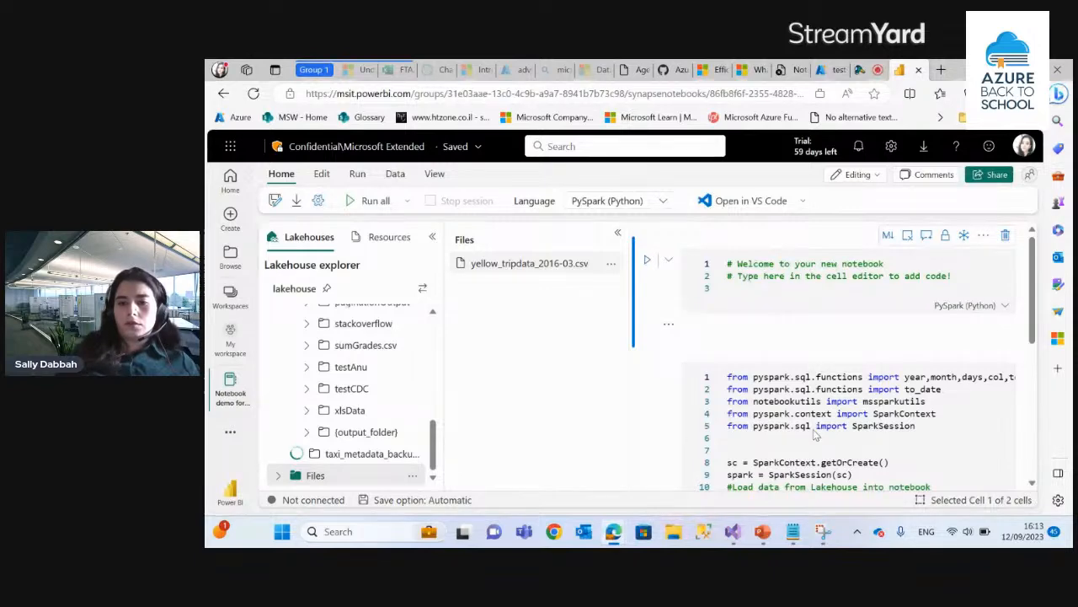
Load app.fabric.microsoft.com in another new browser tab, checking the stalled notebook tab in the meantime
{"action": "left_click", "coordinate": [942, 70]}
{"action": "type", "text": "fa"}
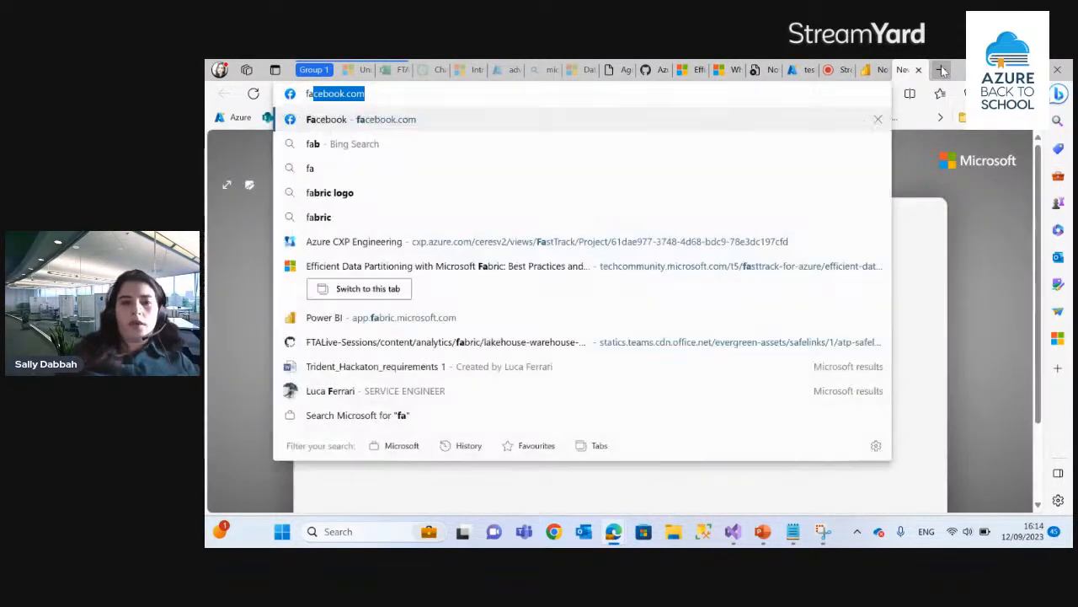
{"action": "type", "text": "b"}
{"action": "left_click", "coordinate": [337, 399]}
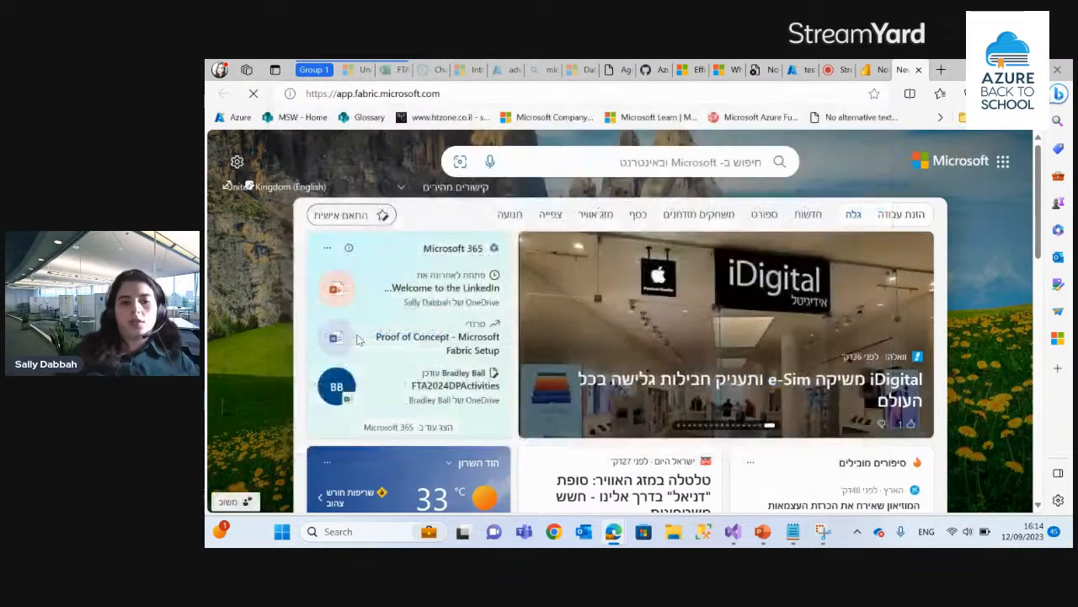
{"action": "left_click", "coordinate": [876, 70]}
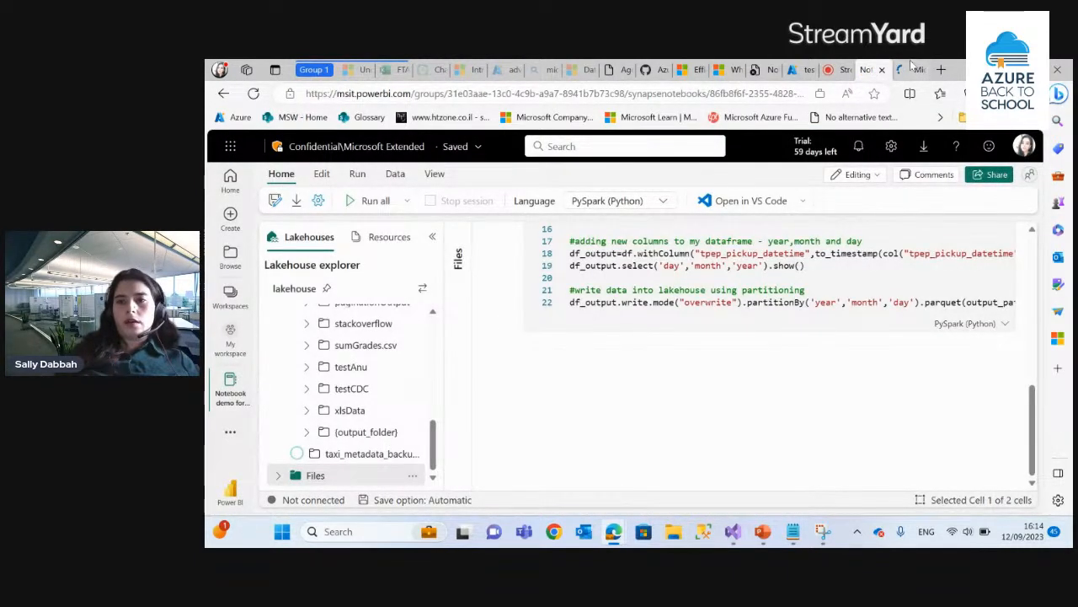
{"action": "left_click", "coordinate": [903, 70]}
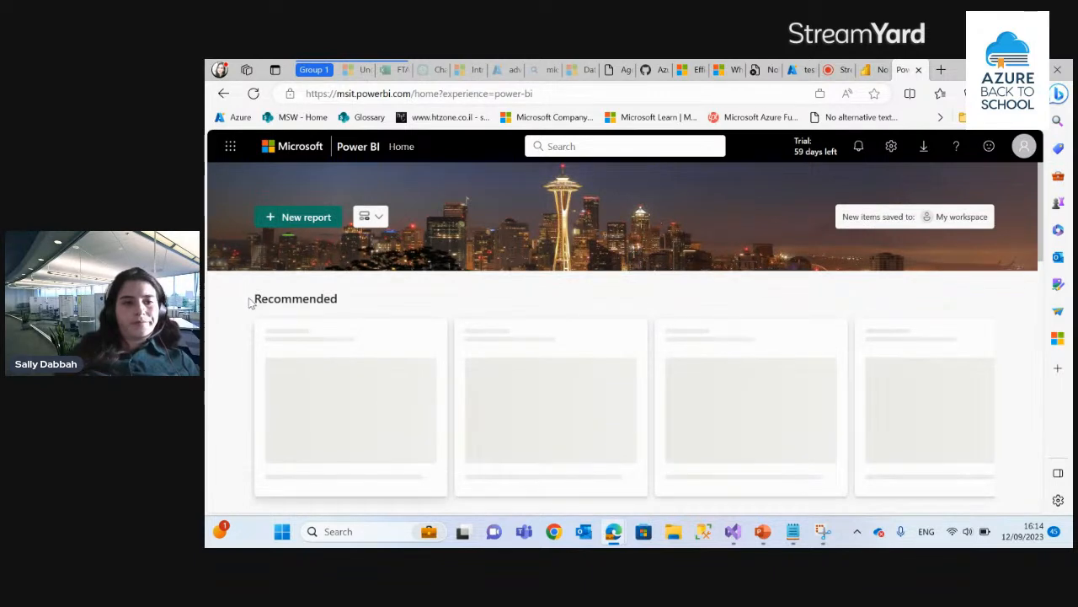
Reopen Notebook demo for FTA Live from My workspace in the new tab
{"action": "left_click", "coordinate": [230, 391]}
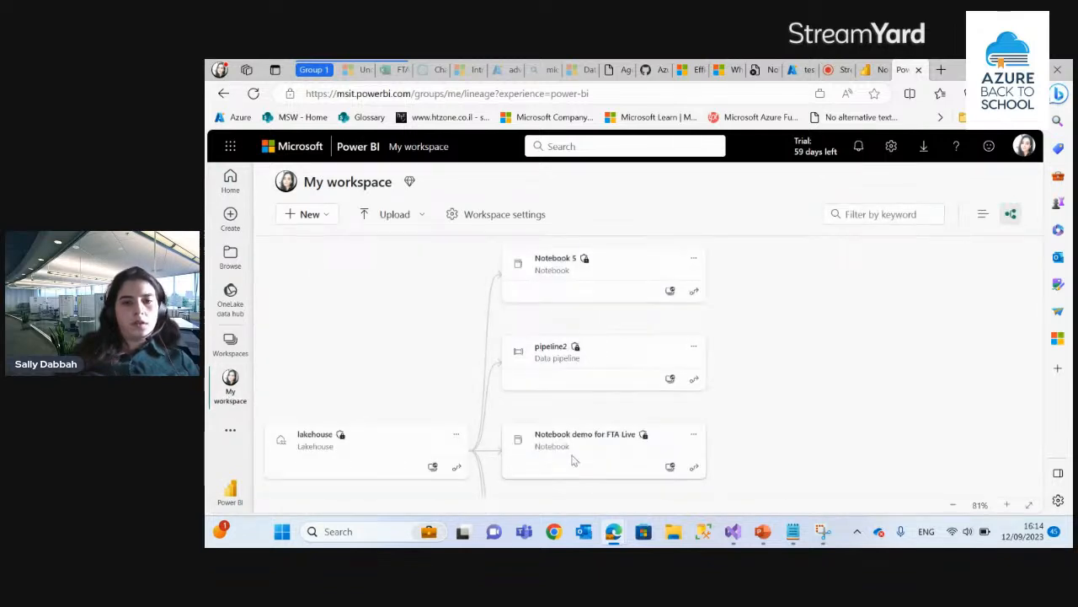
{"action": "left_click", "coordinate": [580, 448]}
{"action": "left_click", "coordinate": [788, 242]}
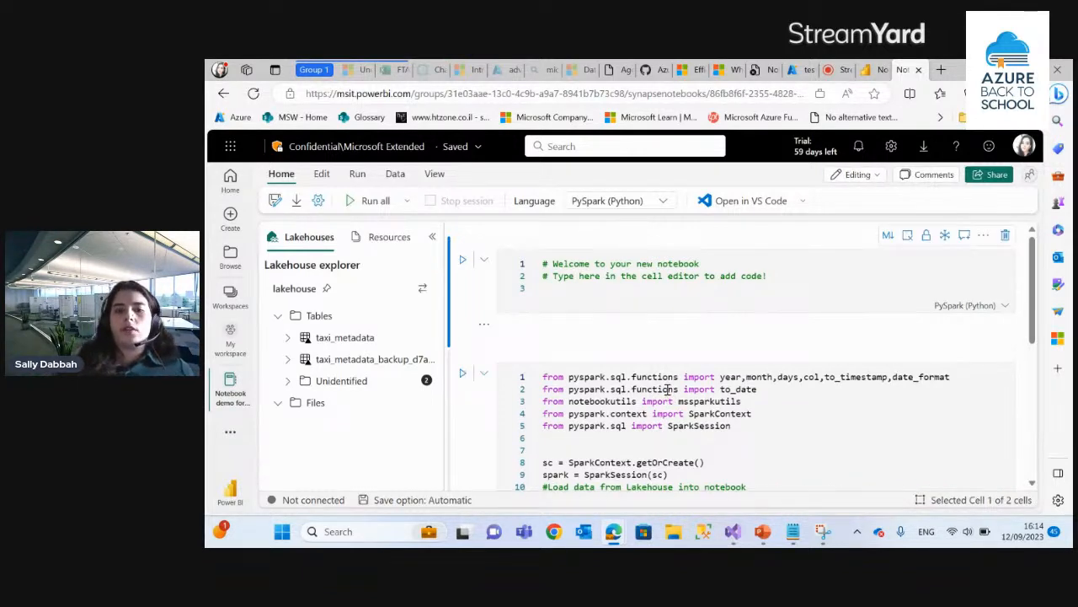
Review the PySpark partitioning code in the notebook's second cell, from the imports to the parquet write
{"action": "scroll", "coordinate": [710, 329], "scroll_direction": "down", "scroll_amount": 3}
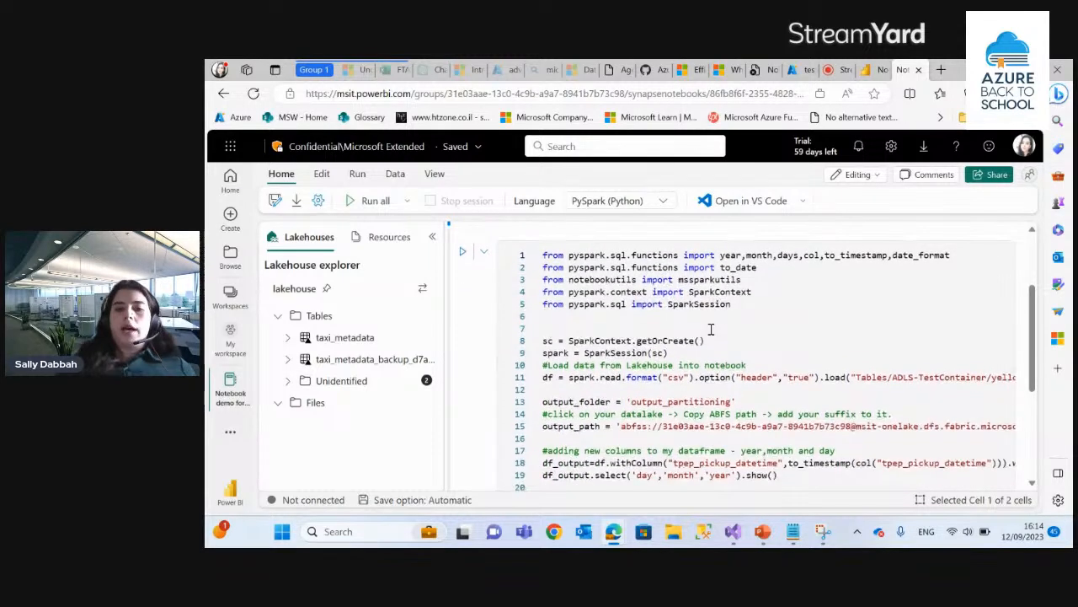
{"action": "scroll", "coordinate": [710, 328], "scroll_direction": "down", "scroll_amount": 3}
{"action": "scroll", "coordinate": [710, 328], "scroll_direction": "up", "scroll_amount": 1}
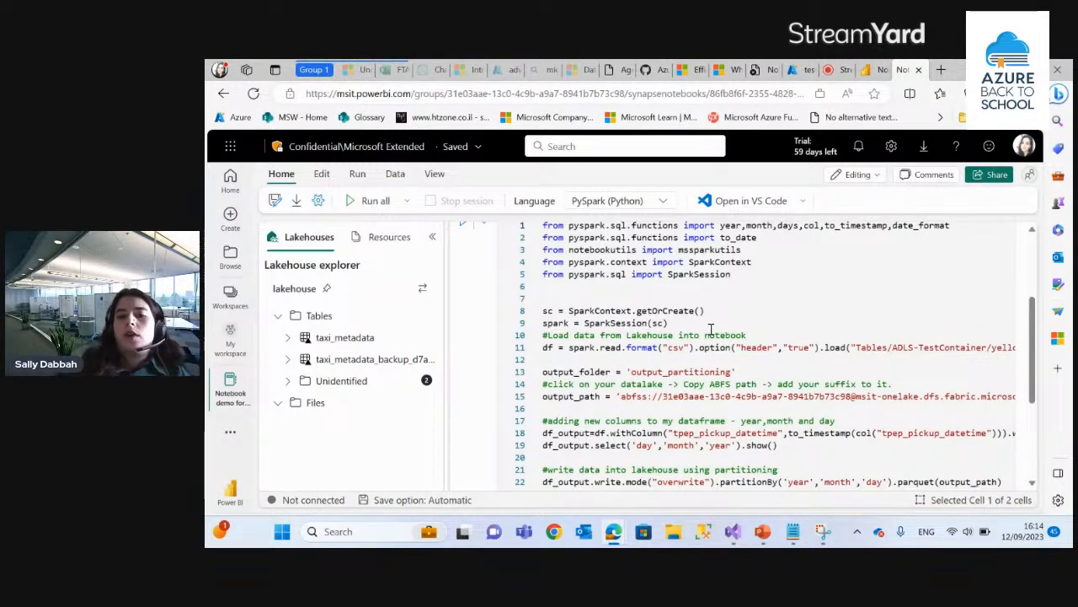
{"action": "scroll", "coordinate": [639, 407], "scroll_direction": "down", "scroll_amount": 2}
{"action": "scroll", "coordinate": [631, 426], "scroll_direction": "up", "scroll_amount": 3}
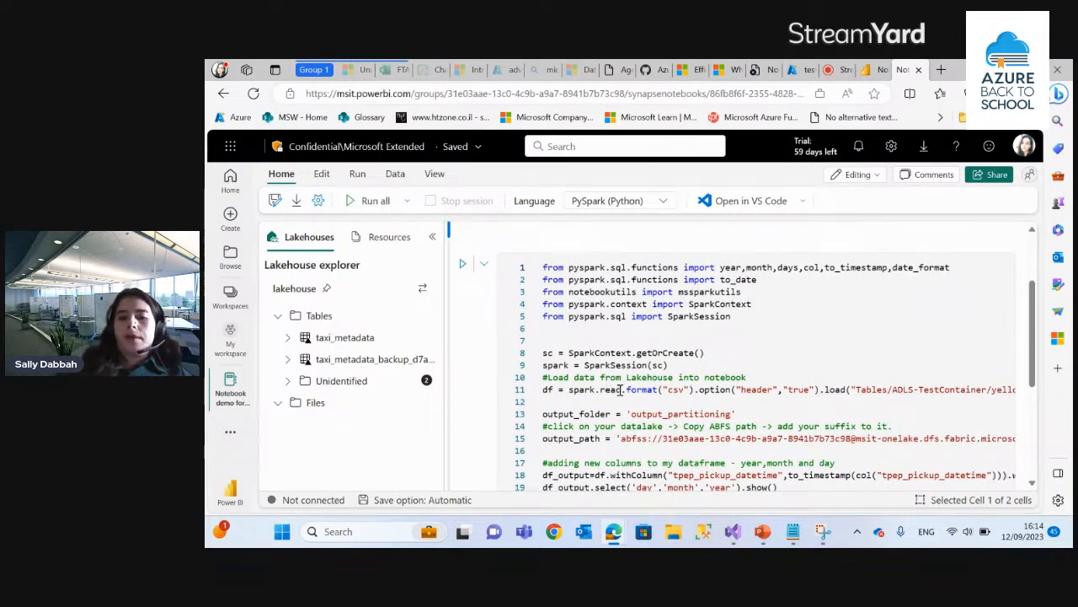
Highlight the yellow_tripdata_2016-03.csv file name in the load path of the spark.read line
{"action": "scroll", "coordinate": [695, 390], "scroll_direction": "right", "scroll_amount": 5}
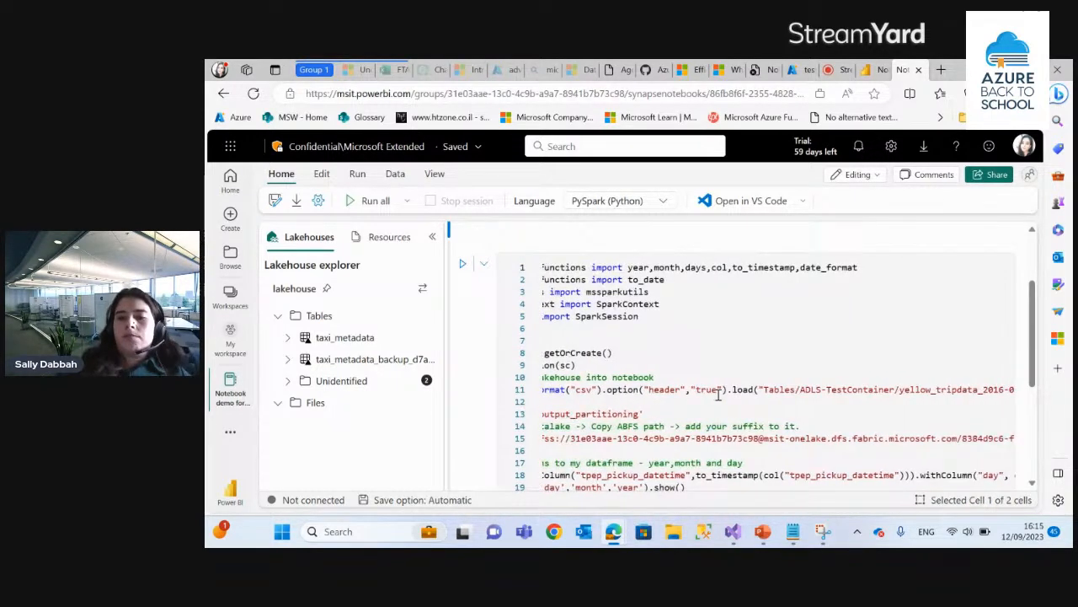
{"action": "left_click_drag", "start_coordinate": [797, 389], "coordinate": [940, 389]}
{"action": "scroll", "coordinate": [687, 410], "scroll_direction": "left", "scroll_amount": 5}
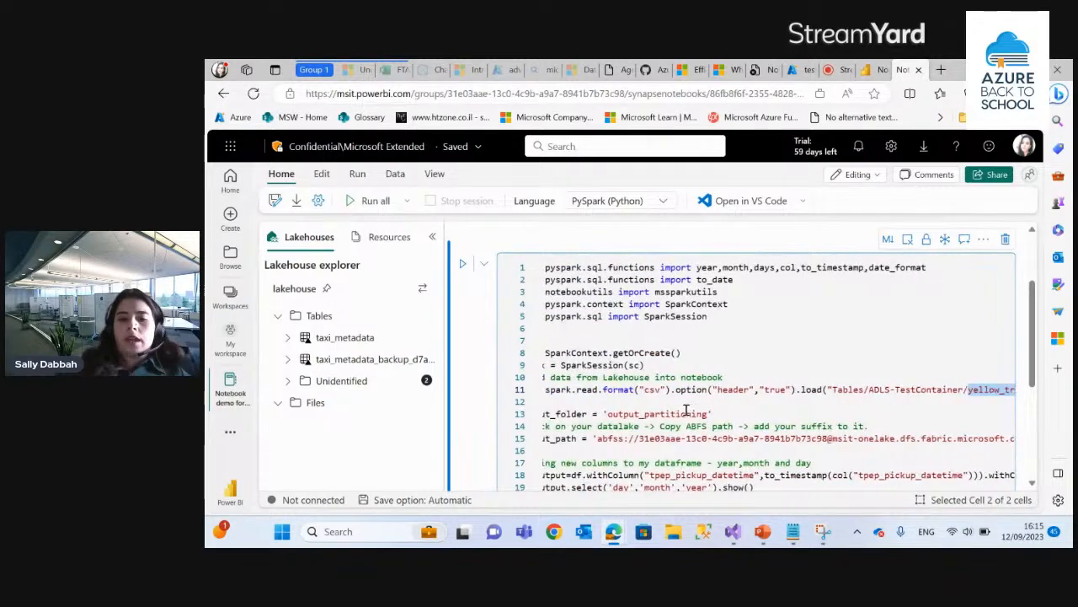
Examine the output_folder and output_path lines, highlighting the {output_folder} suffix at the end of the ABFS path
{"action": "scroll", "coordinate": [687, 409], "scroll_direction": "down", "scroll_amount": 2}
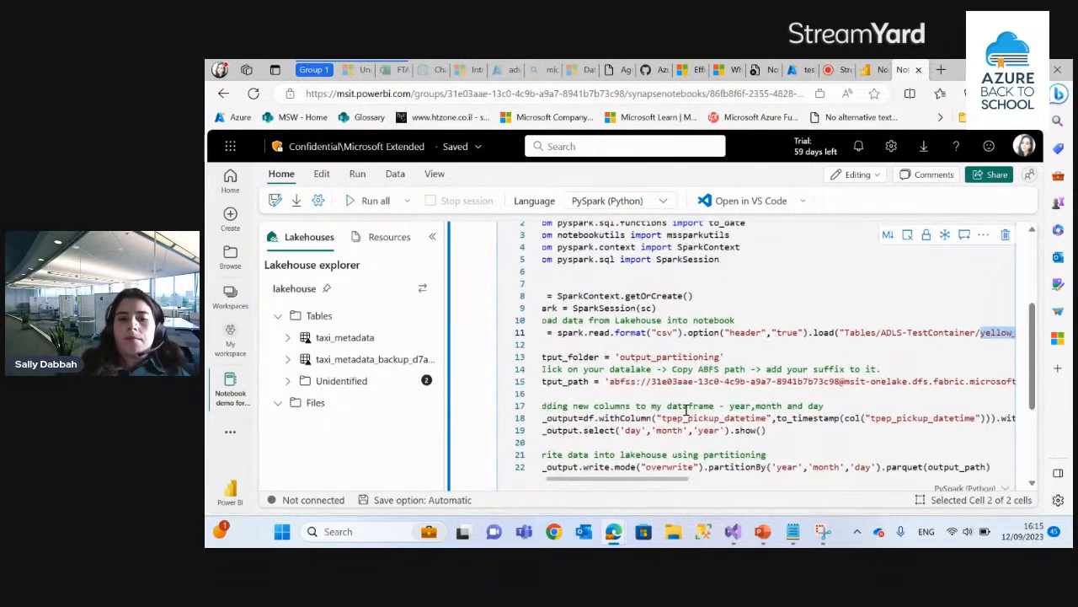
{"action": "double_click", "coordinate": [554, 357]}
{"action": "double_click", "coordinate": [649, 356]}
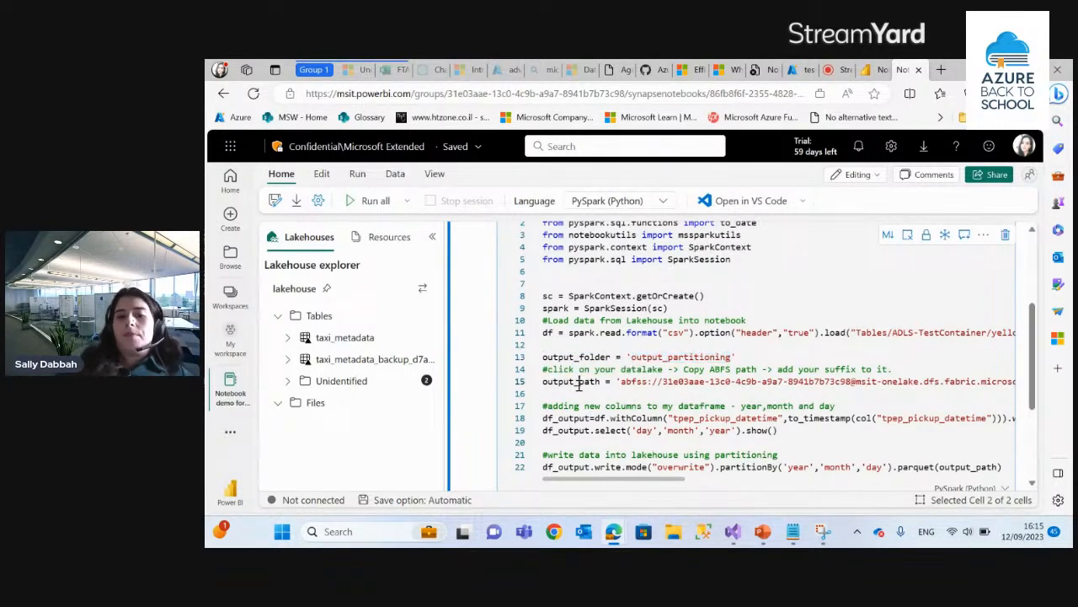
{"action": "double_click", "coordinate": [578, 382]}
{"action": "scroll", "coordinate": [728, 384], "scroll_direction": "right", "scroll_amount": 6}
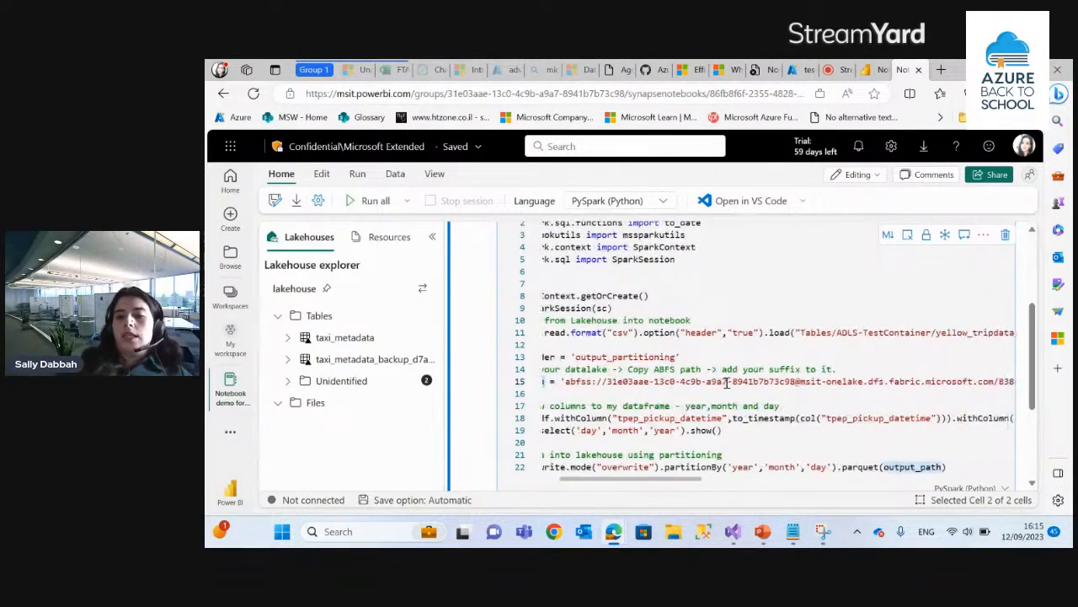
{"action": "scroll", "coordinate": [727, 382], "scroll_direction": "right", "scroll_amount": 4}
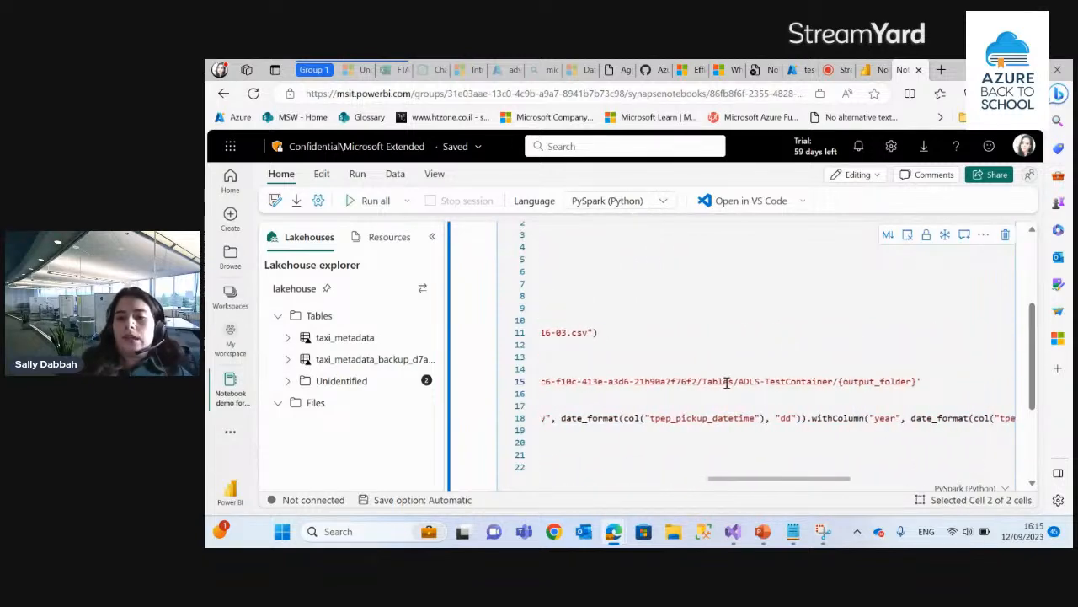
{"action": "left_click_drag", "start_coordinate": [839, 381], "coordinate": [917, 381]}
{"action": "scroll", "coordinate": [686, 385], "scroll_direction": "left", "scroll_amount": 10}
{"action": "scroll", "coordinate": [687, 385], "scroll_direction": "down", "scroll_amount": 1}
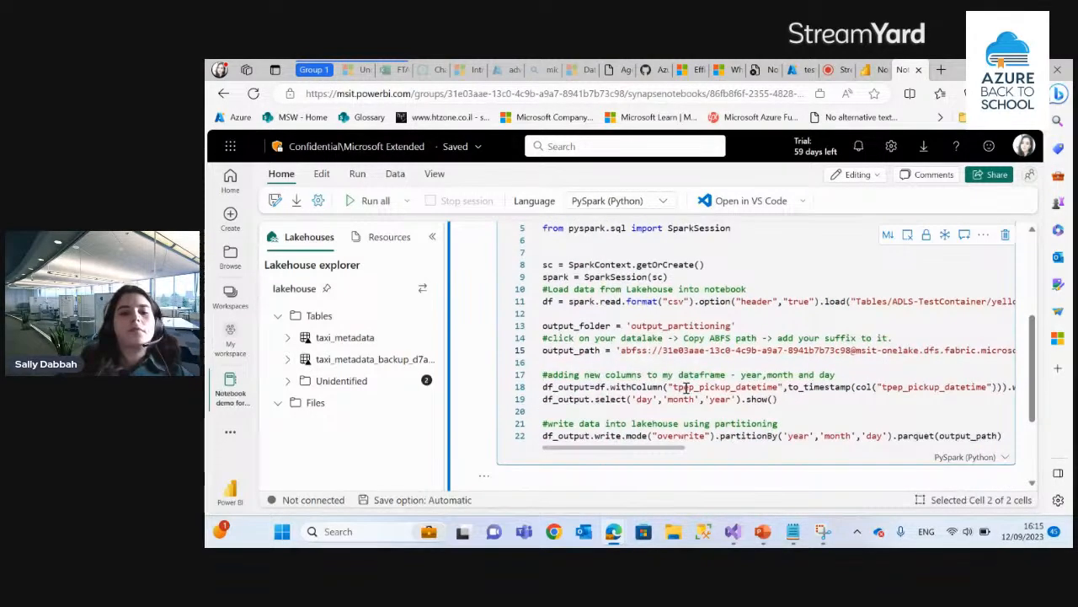
Highlight tpep_pickup_datetime in the df_output line and read through its withColumn calls to the end of the line
{"action": "right_click", "coordinate": [683, 390]}
{"action": "left_click", "coordinate": [684, 389]}
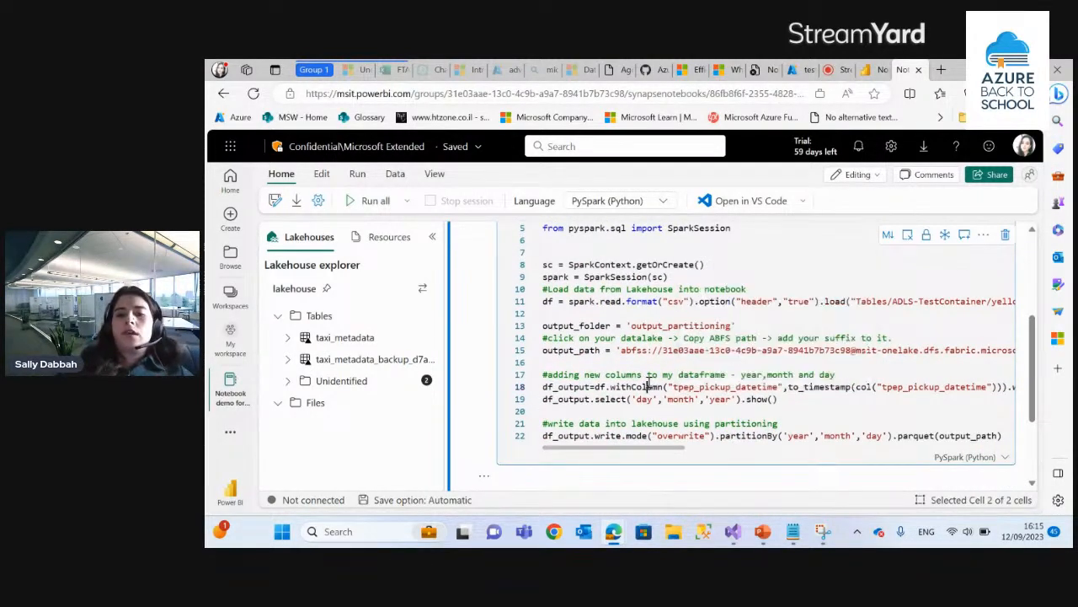
{"action": "double_click", "coordinate": [691, 386]}
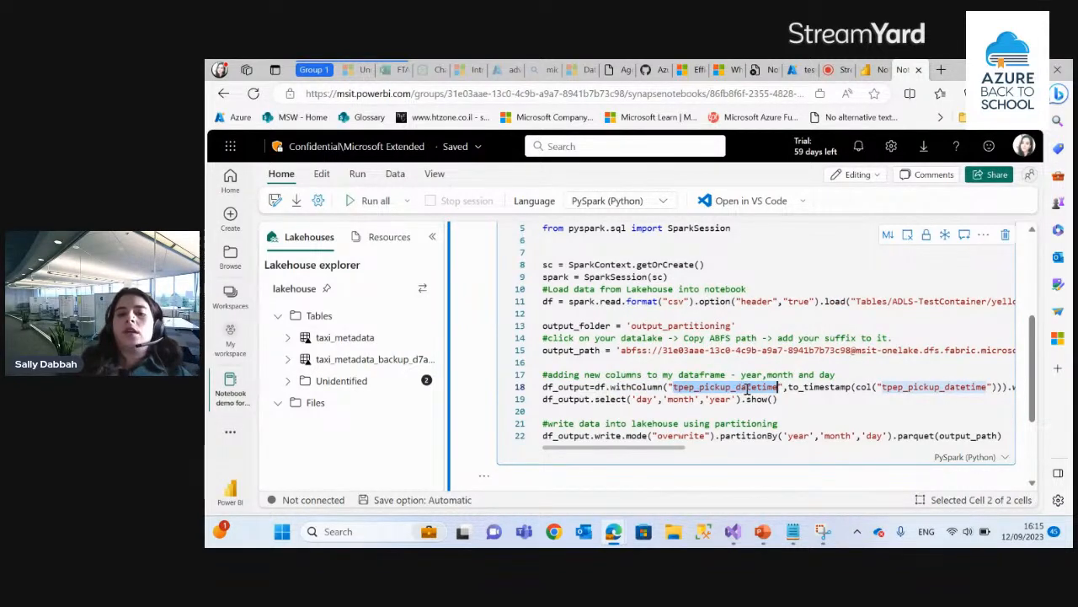
{"action": "scroll", "coordinate": [747, 388], "scroll_direction": "right", "scroll_amount": 8}
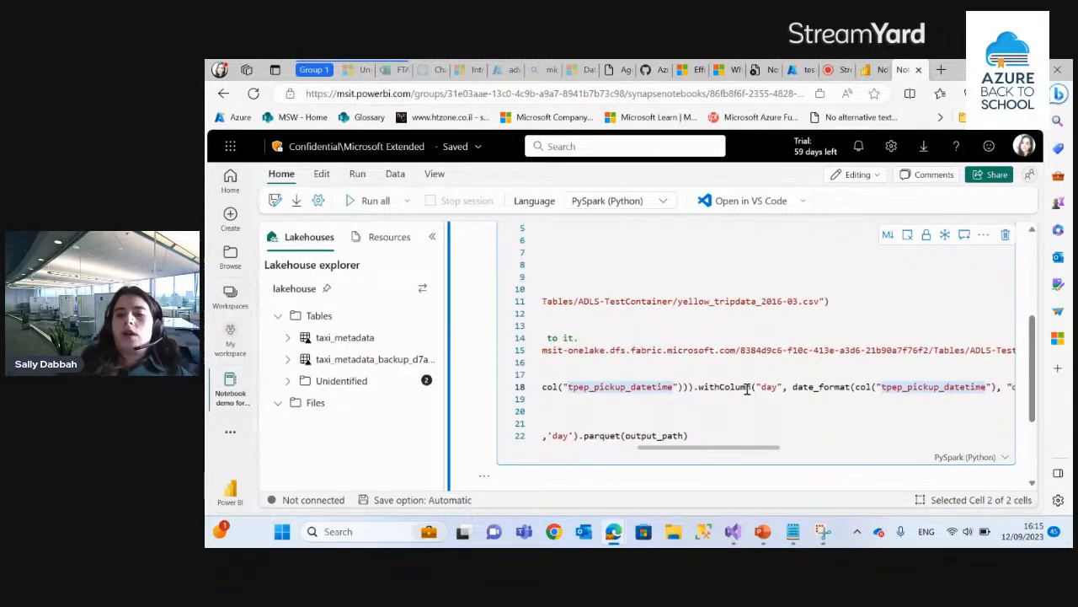
{"action": "scroll", "coordinate": [723, 385], "scroll_direction": "right", "scroll_amount": 1}
{"action": "scroll", "coordinate": [724, 384], "scroll_direction": "right", "scroll_amount": 10}
{"action": "scroll", "coordinate": [724, 384], "scroll_direction": "right", "scroll_amount": 10}
{"action": "scroll", "coordinate": [723, 384], "scroll_direction": "left", "scroll_amount": 15}
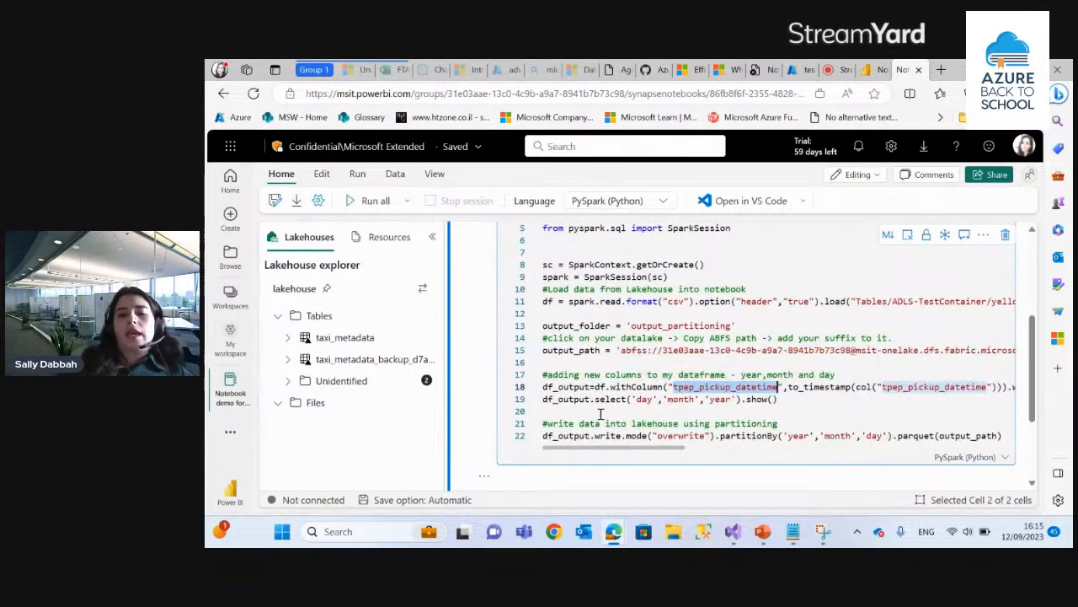
Highlight write, partitionBy and parquet in the final line that writes the partitioned data to the lakehouse
{"action": "double_click", "coordinate": [606, 435]}
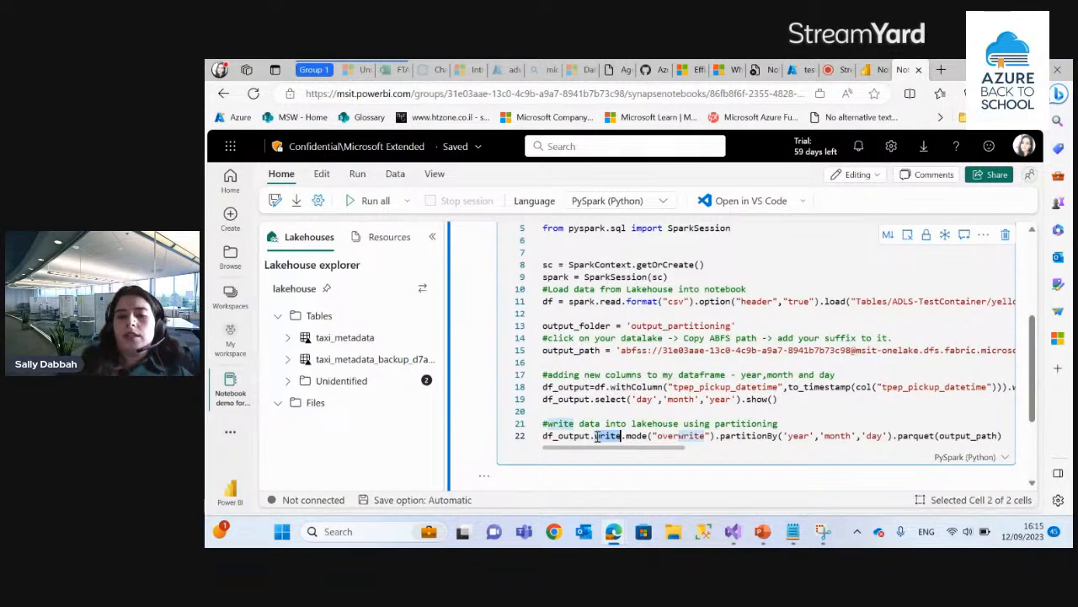
{"action": "double_click", "coordinate": [741, 436]}
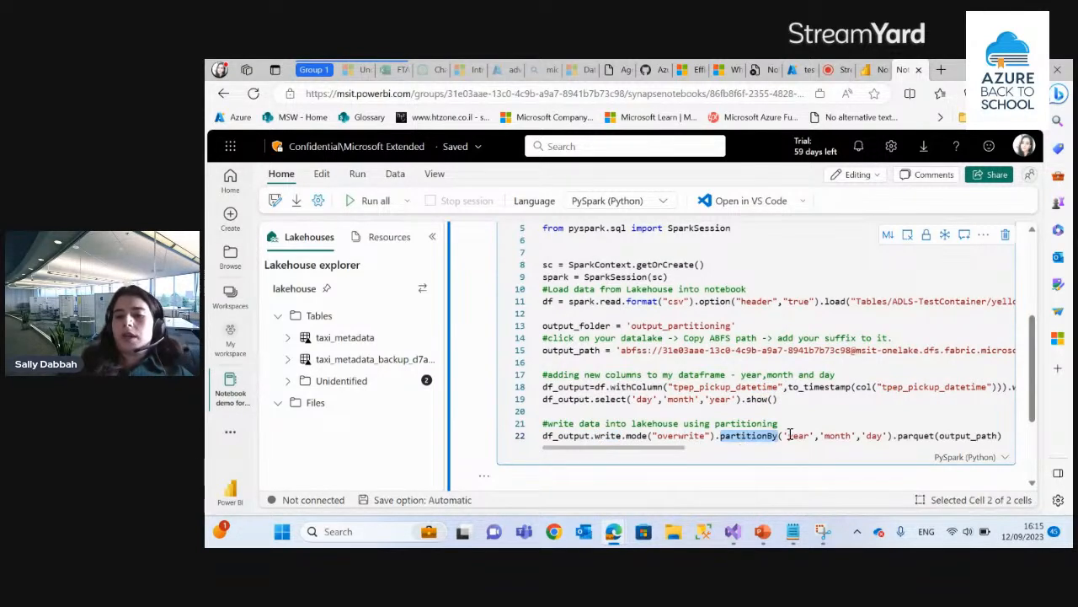
{"action": "double_click", "coordinate": [927, 436]}
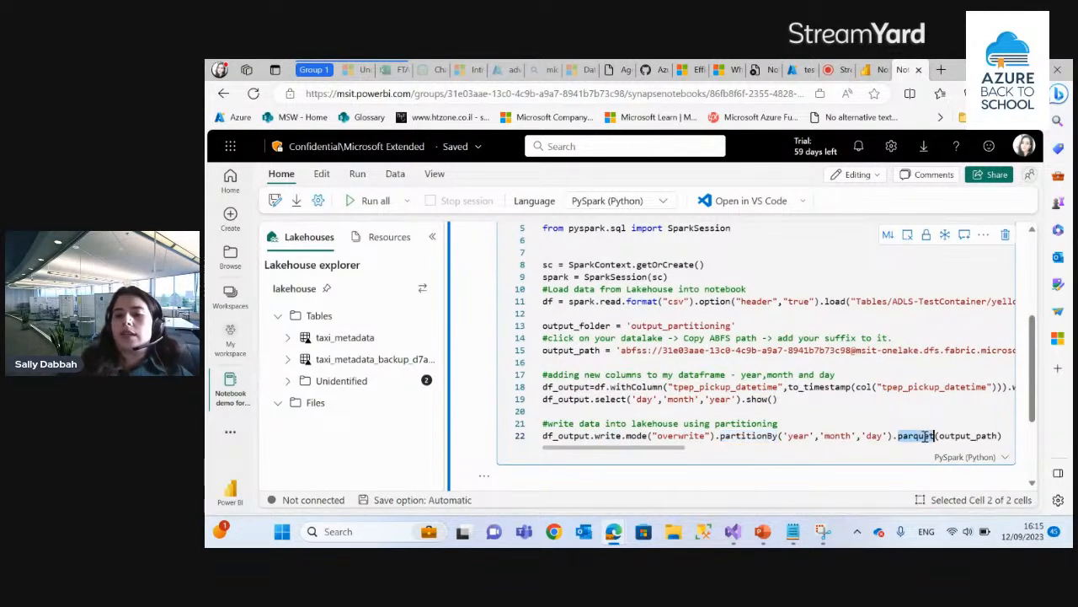
Highlight the csv extension of the source file in the load path of the spark.read line
{"action": "scroll", "coordinate": [804, 385], "scroll_direction": "up", "scroll_amount": 3}
{"action": "scroll", "coordinate": [805, 386], "scroll_direction": "down", "scroll_amount": 3}
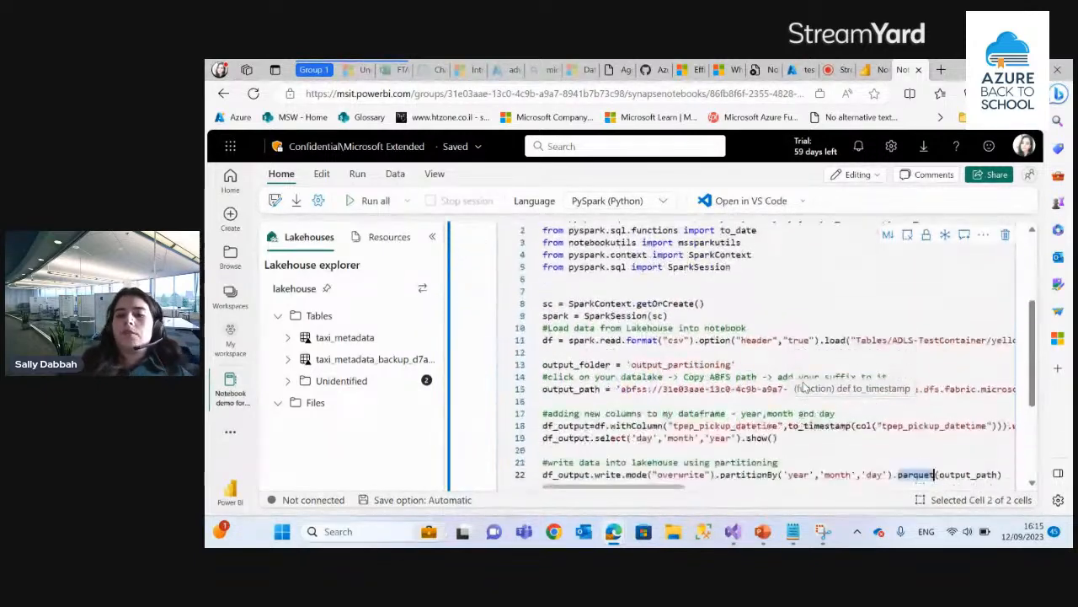
{"action": "scroll", "coordinate": [948, 327], "scroll_direction": "right", "scroll_amount": 5}
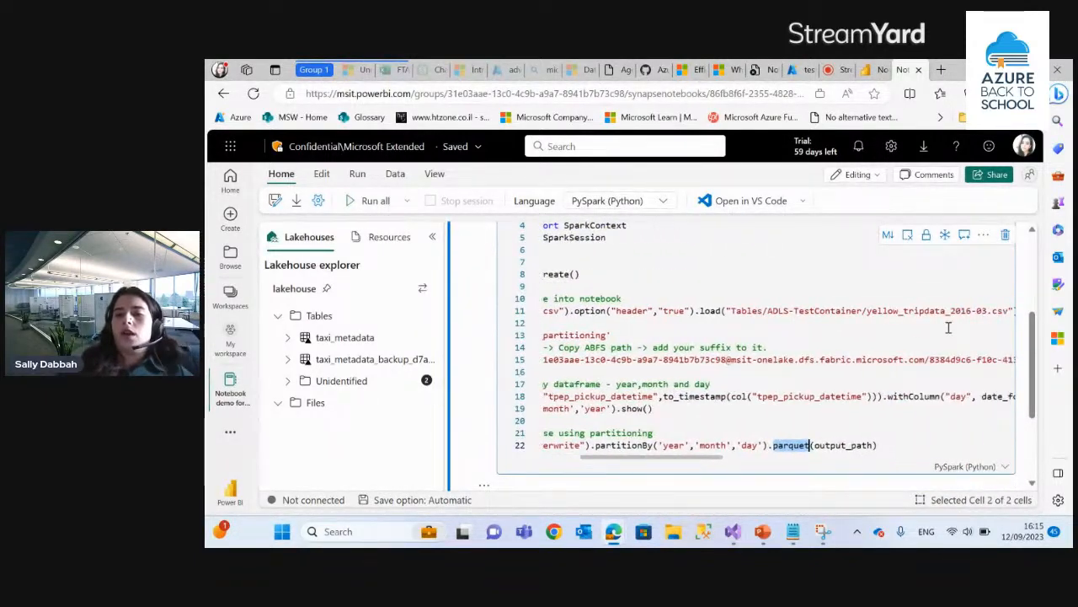
{"action": "double_click", "coordinate": [868, 311]}
{"action": "scroll", "coordinate": [704, 397], "scroll_direction": "left", "scroll_amount": 3}
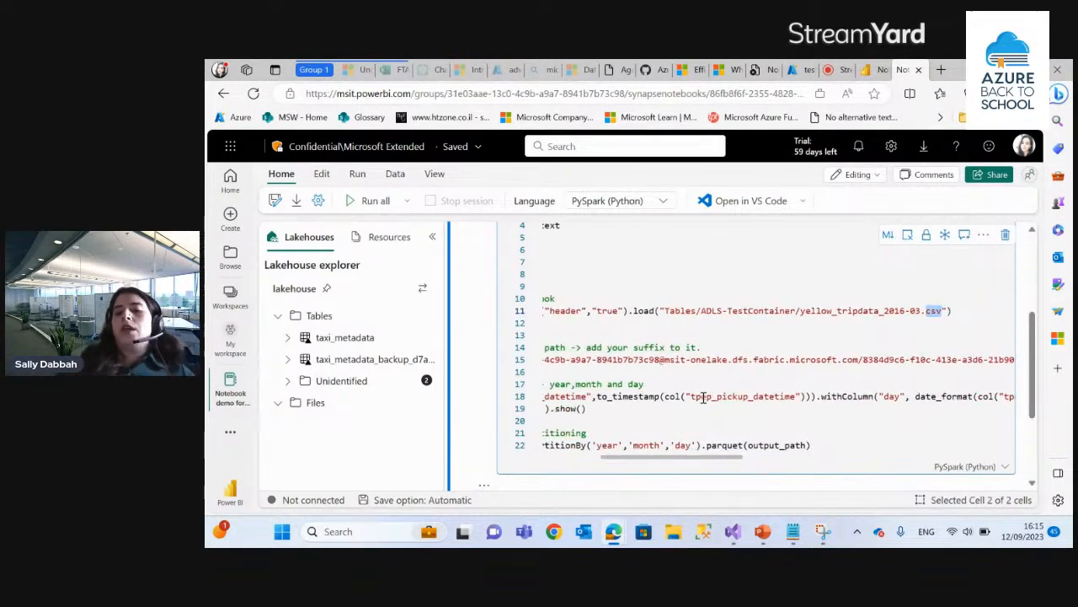
{"action": "scroll", "coordinate": [703, 398], "scroll_direction": "left", "scroll_amount": 5}
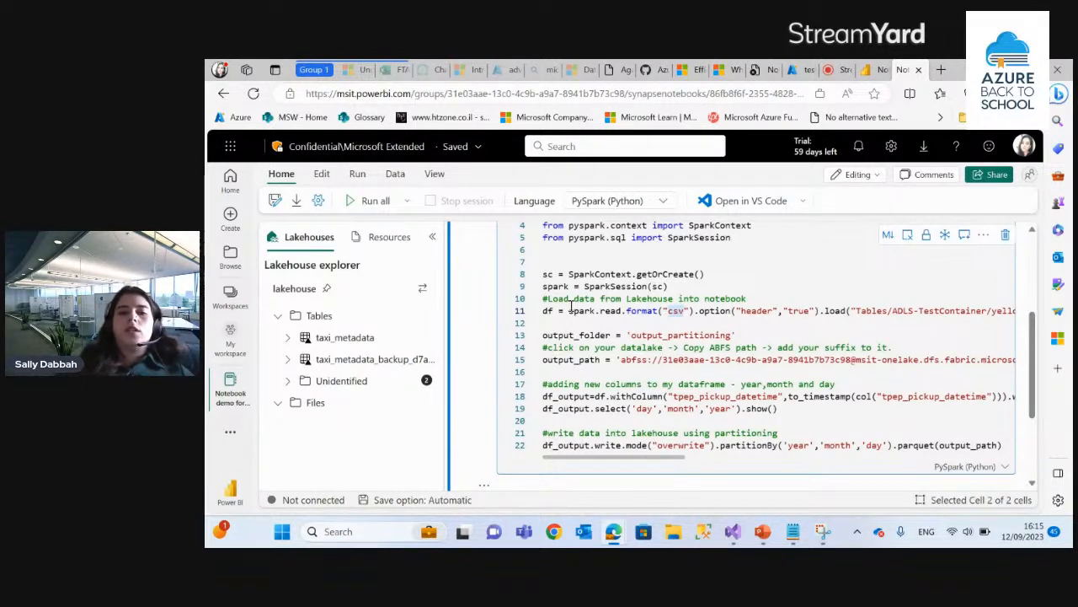
Look over the partitioning code once more and run all cells of the notebook
{"action": "scroll", "coordinate": [615, 373], "scroll_direction": "up", "scroll_amount": 3}
{"action": "scroll", "coordinate": [623, 354], "scroll_direction": "down", "scroll_amount": 4}
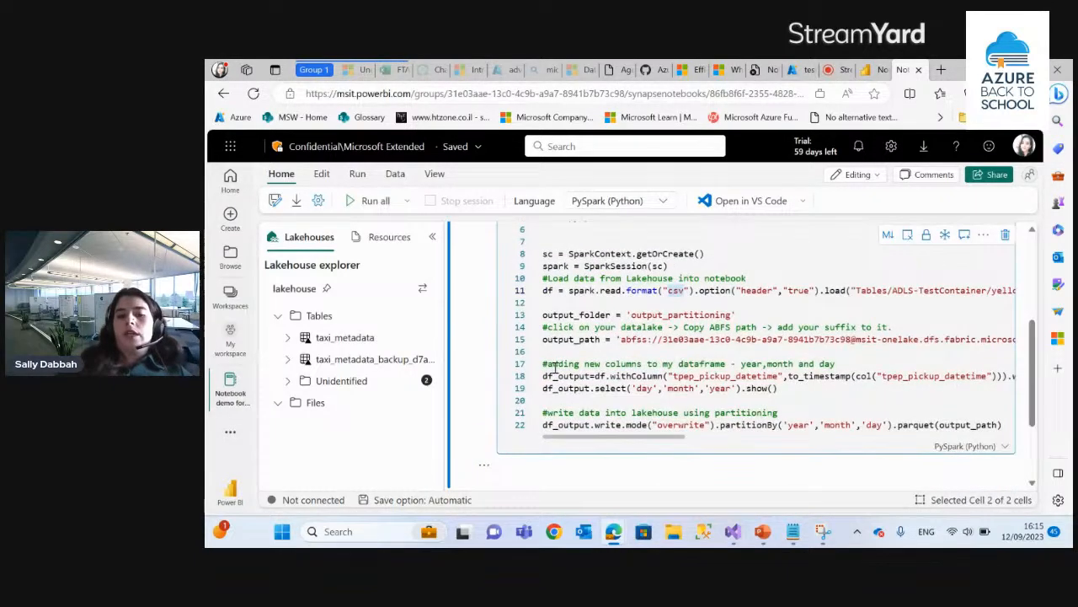
{"action": "left_click", "coordinate": [375, 202]}
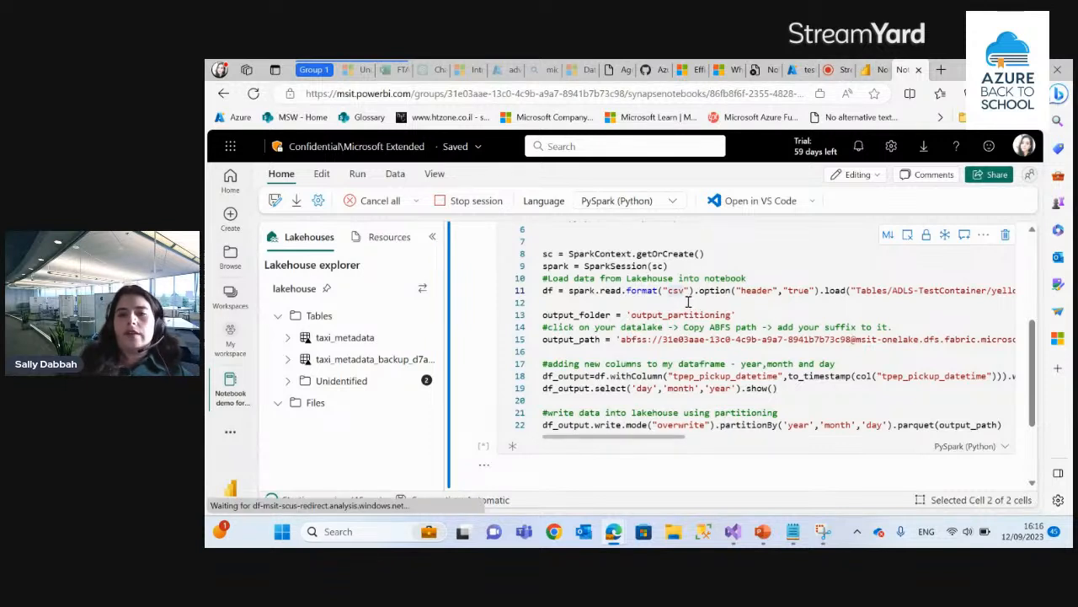
Switch to the storage container in the Azure portal and open its output_partitioning folder
{"action": "left_click", "coordinate": [874, 68]}
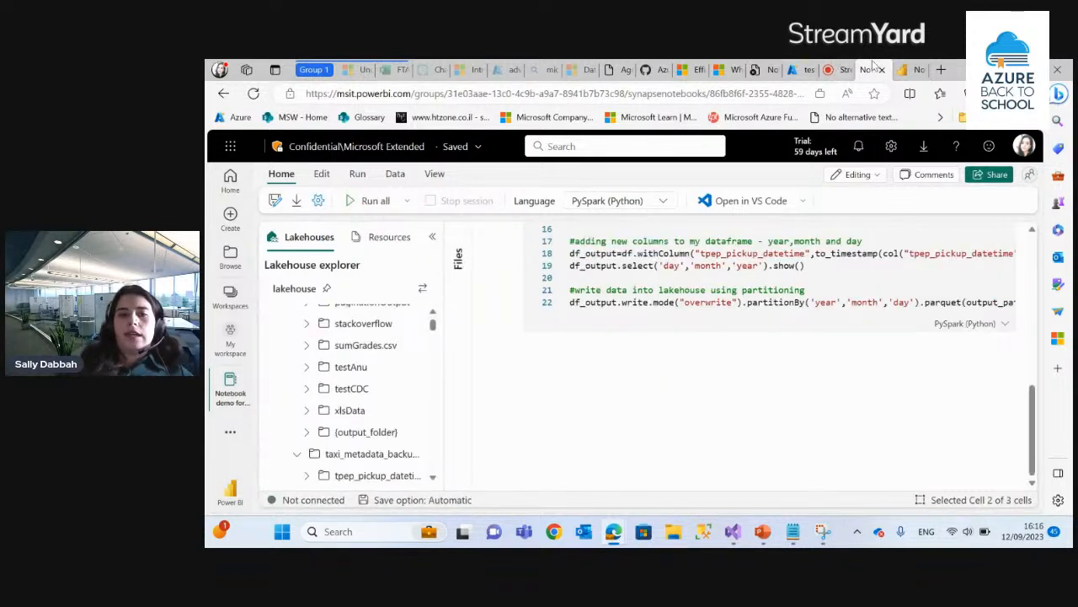
{"action": "left_click", "coordinate": [798, 69]}
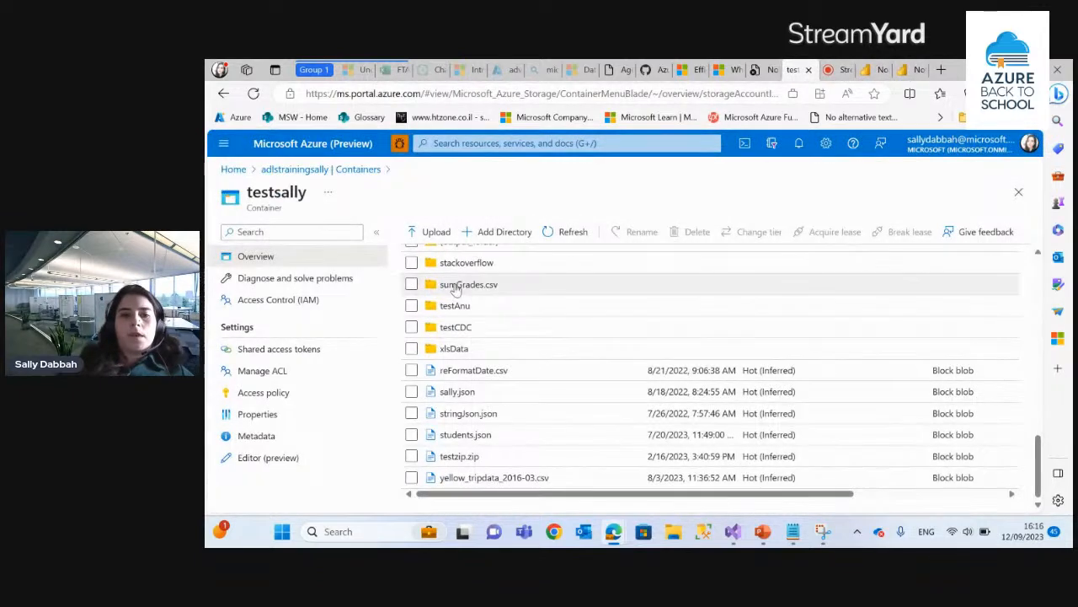
{"action": "scroll", "coordinate": [455, 287], "scroll_direction": "up", "scroll_amount": 15}
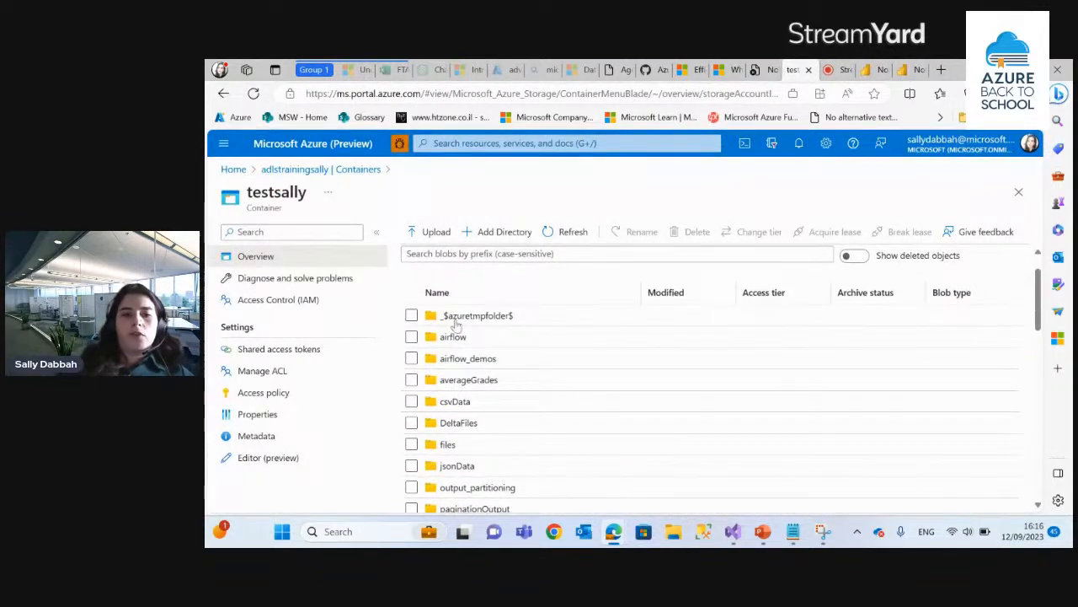
{"action": "scroll", "coordinate": [430, 490], "scroll_direction": "down", "scroll_amount": 1}
{"action": "left_click", "coordinate": [471, 416]}
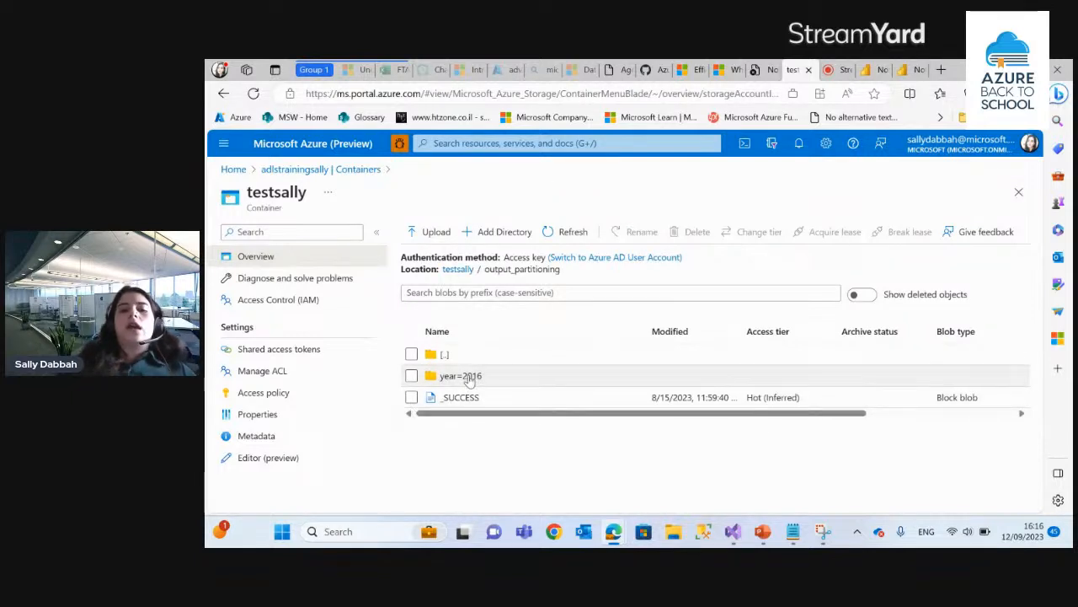
Browse through the year=2016 and month=03 partition folders and open day=11 to view its part files
{"action": "left_click", "coordinate": [470, 377]}
{"action": "left_click", "coordinate": [468, 375]}
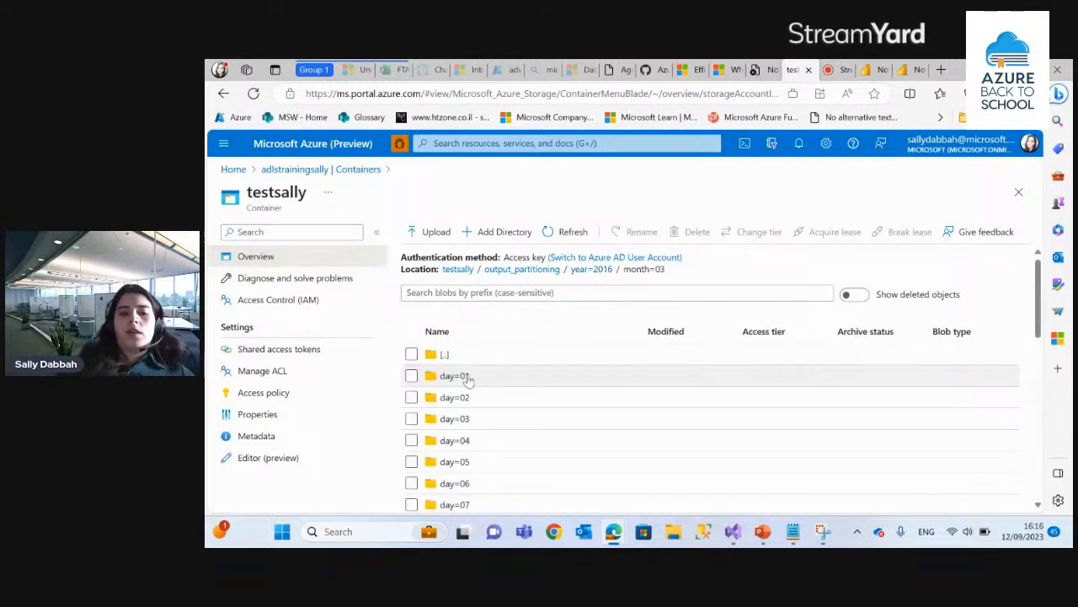
{"action": "scroll", "coordinate": [469, 481], "scroll_direction": "down", "scroll_amount": 2}
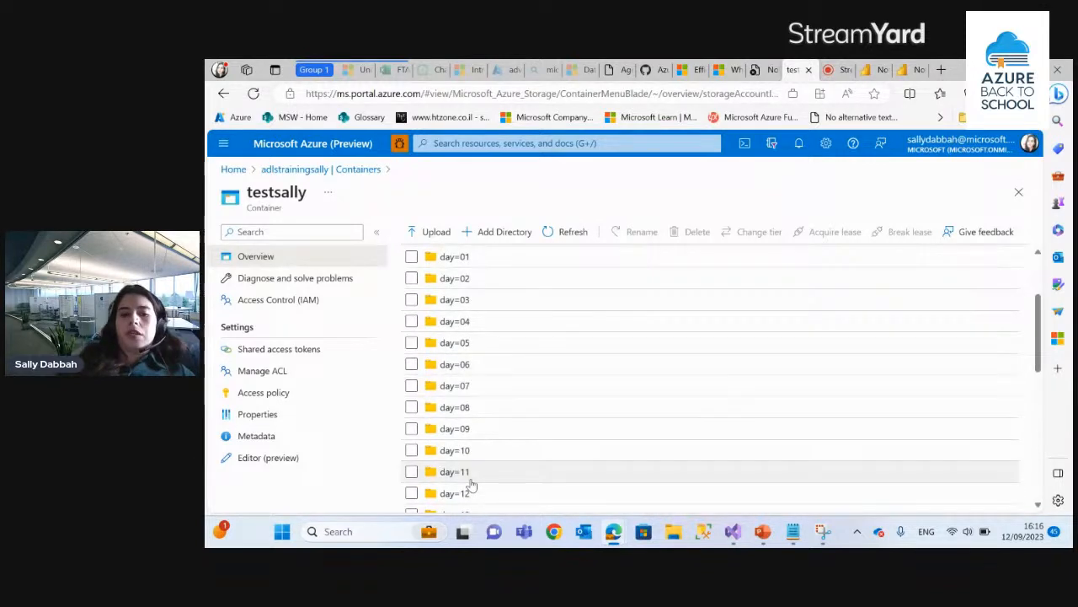
{"action": "scroll", "coordinate": [467, 481], "scroll_direction": "down", "scroll_amount": 1}
{"action": "left_click", "coordinate": [451, 435]}
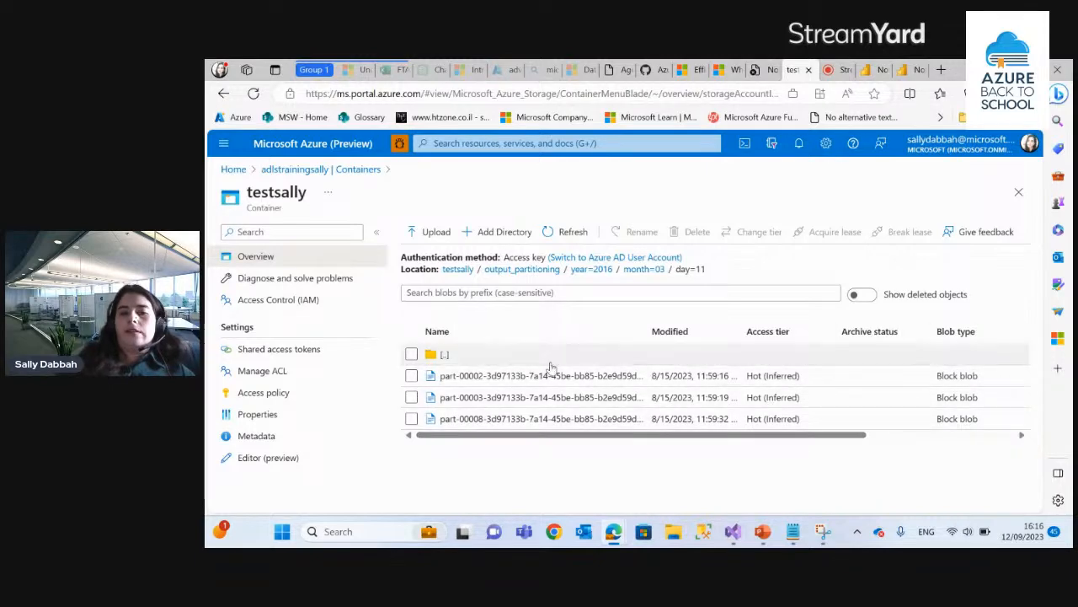
Switch to the StreamYard studio and post the comment "Can u hear me?"
{"action": "left_click", "coordinate": [879, 68]}
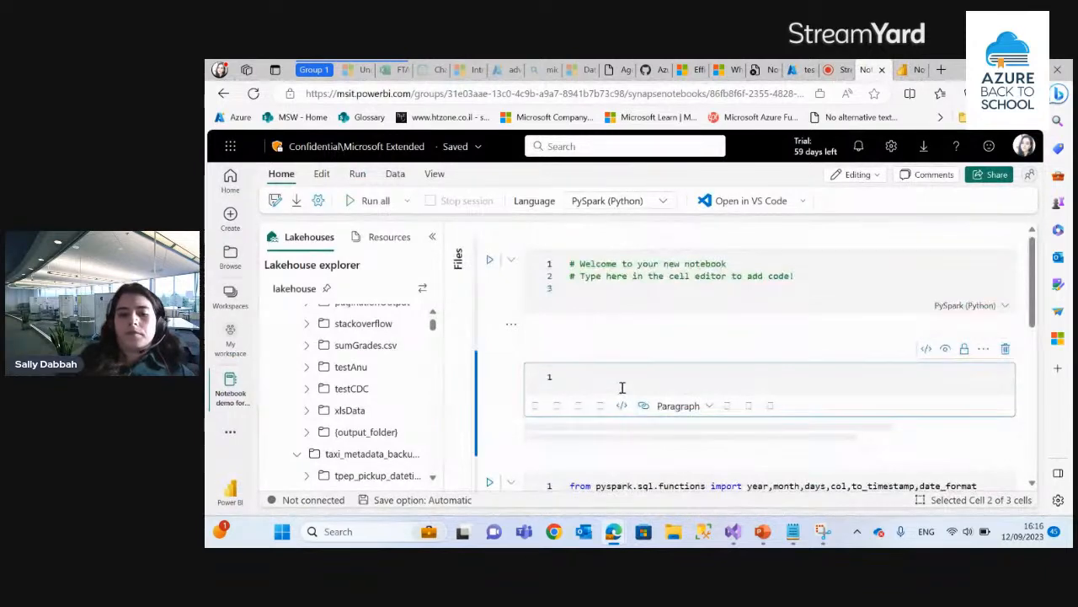
{"action": "mouse_move", "coordinate": [613, 531]}
{"action": "left_click", "coordinate": [737, 460]}
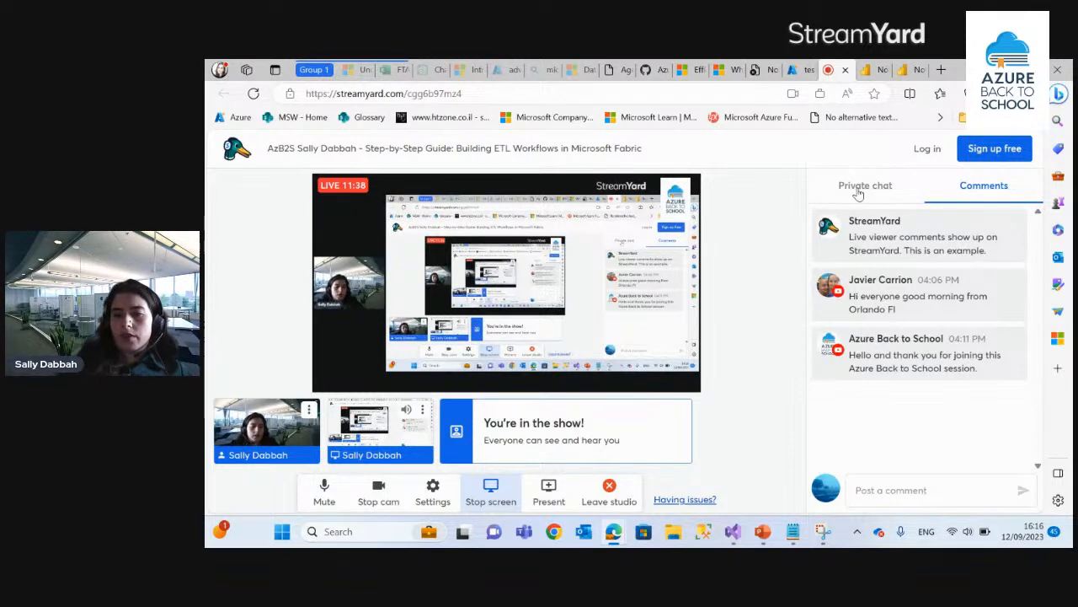
{"action": "left_click", "coordinate": [896, 491]}
{"action": "type", "text": "Ca"}
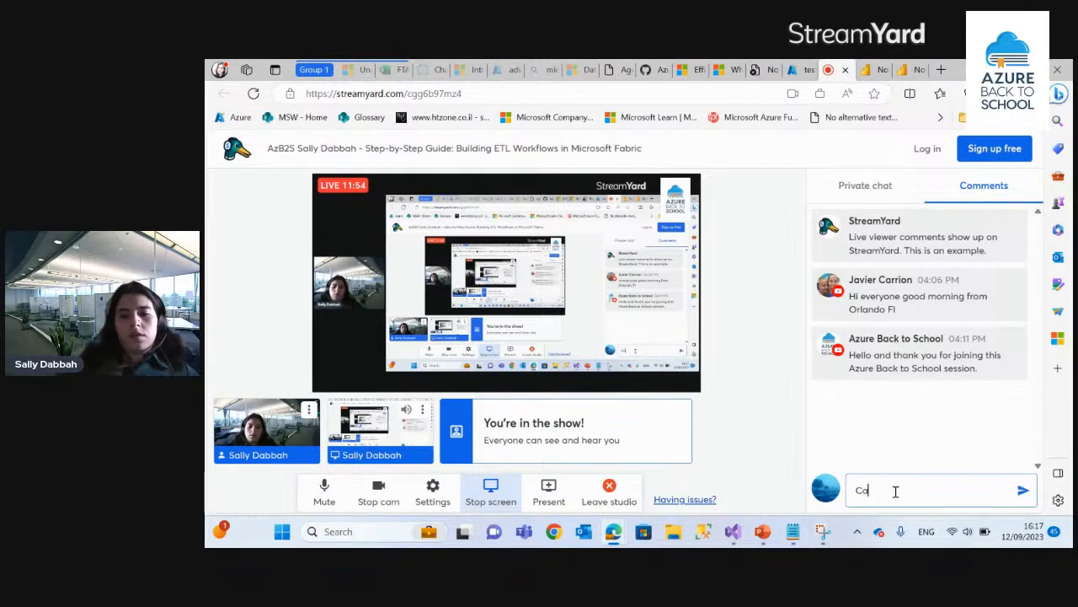
{"action": "type", "text": "n u hear me?"}
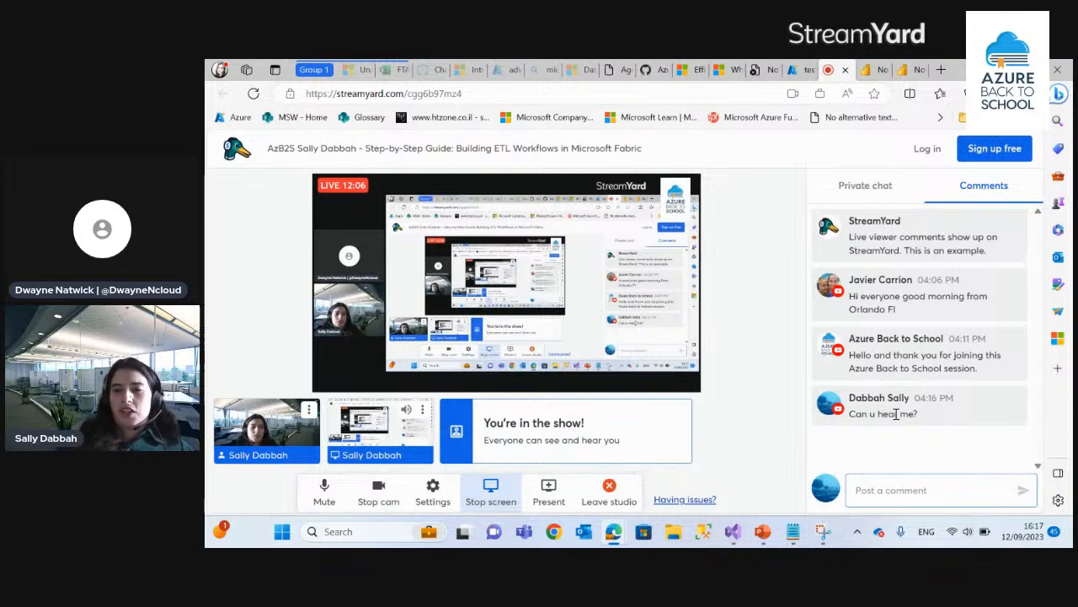
Return to the running Fabric notebook and open the data pipeline pipeline2 from My workspace
{"action": "left_click", "coordinate": [914, 69]}
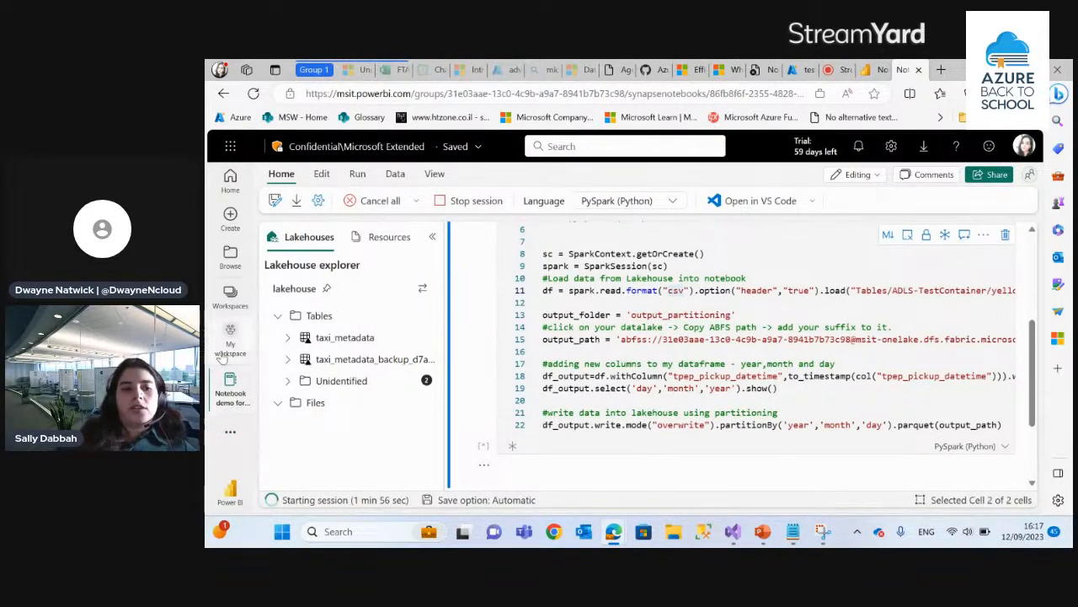
{"action": "left_click", "coordinate": [219, 352]}
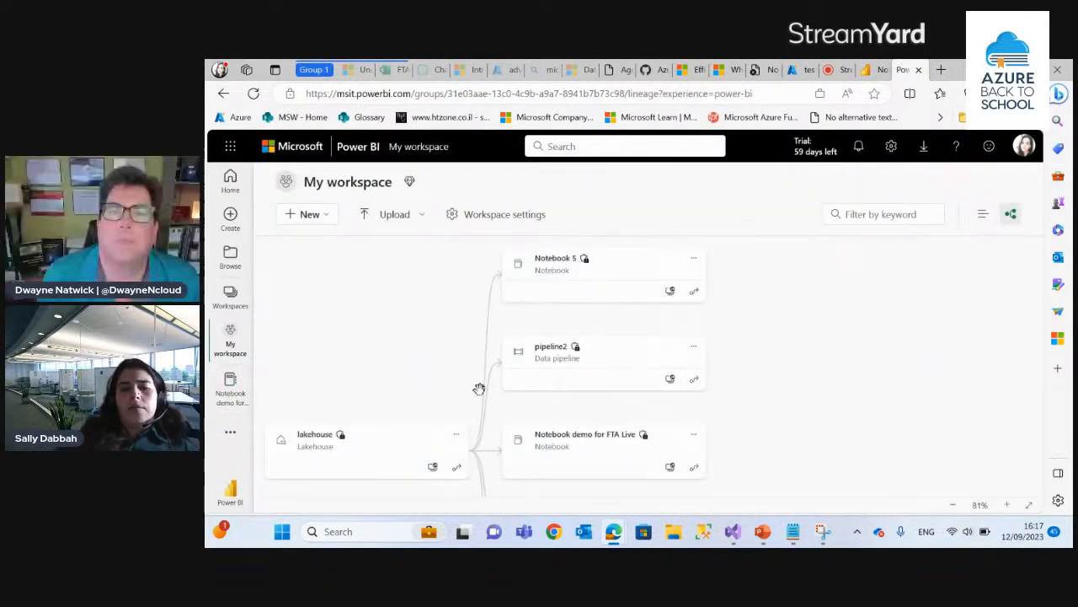
{"action": "scroll", "coordinate": [481, 363], "scroll_direction": "down", "scroll_amount": 1}
{"action": "left_click", "coordinate": [598, 337]}
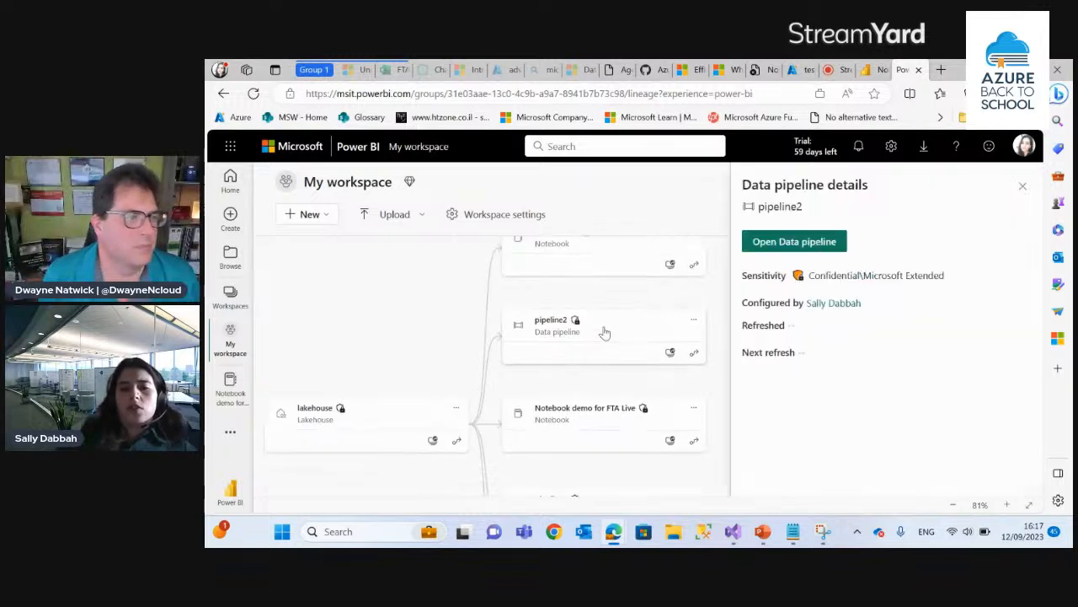
{"action": "left_click", "coordinate": [794, 246]}
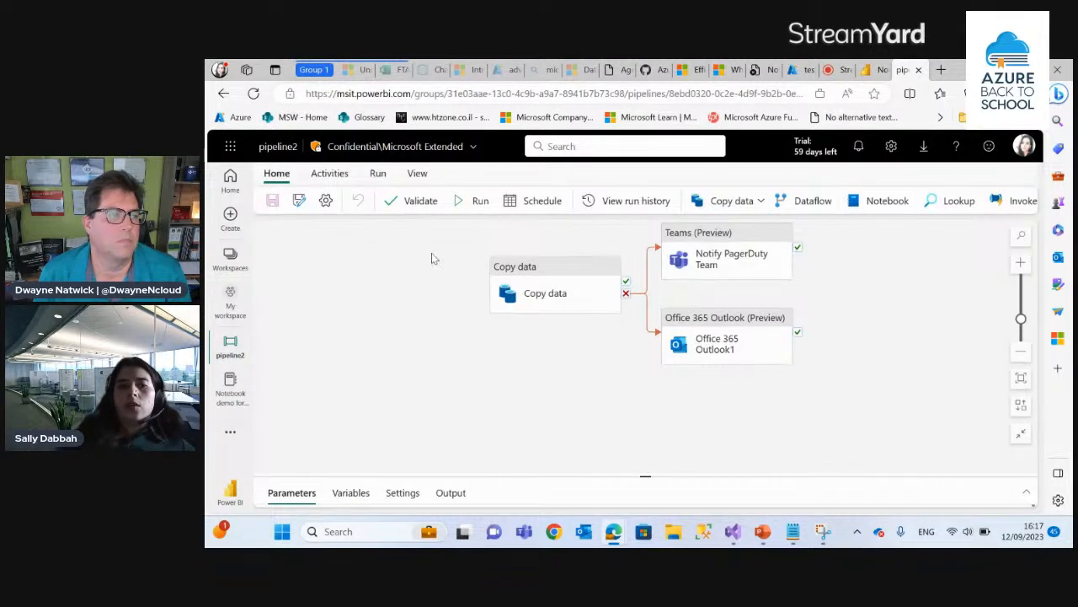
Show the available pipeline activities and look over the Copy data, Teams and Office 365 Outlook activities on the canvas
{"action": "left_click", "coordinate": [332, 179]}
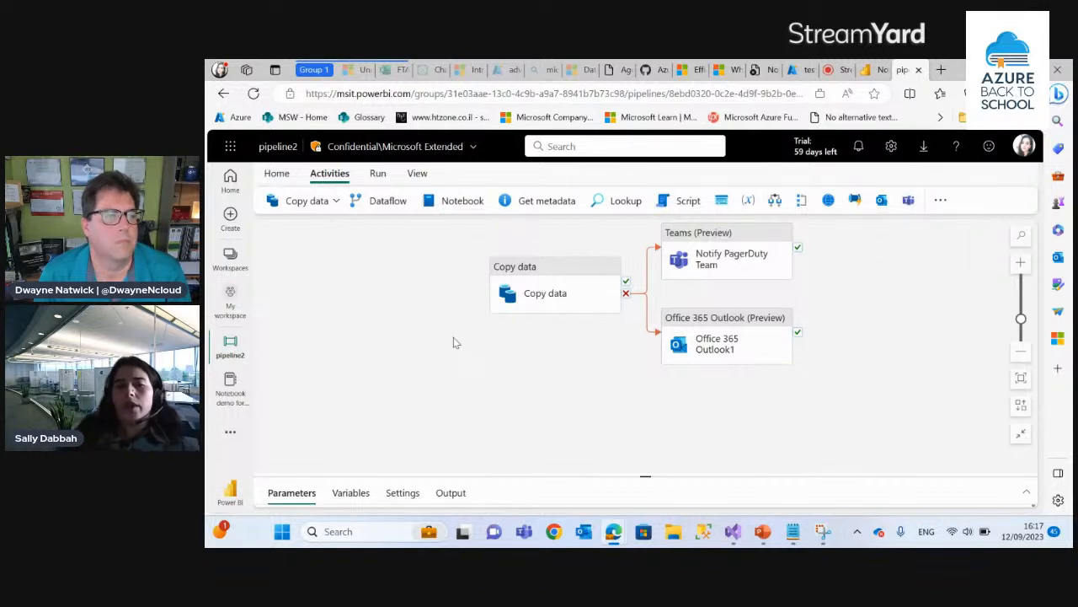
{"action": "scroll", "coordinate": [453, 339], "scroll_direction": "up", "scroll_amount": 5}
{"action": "scroll", "coordinate": [453, 339], "scroll_direction": "down", "scroll_amount": 4}
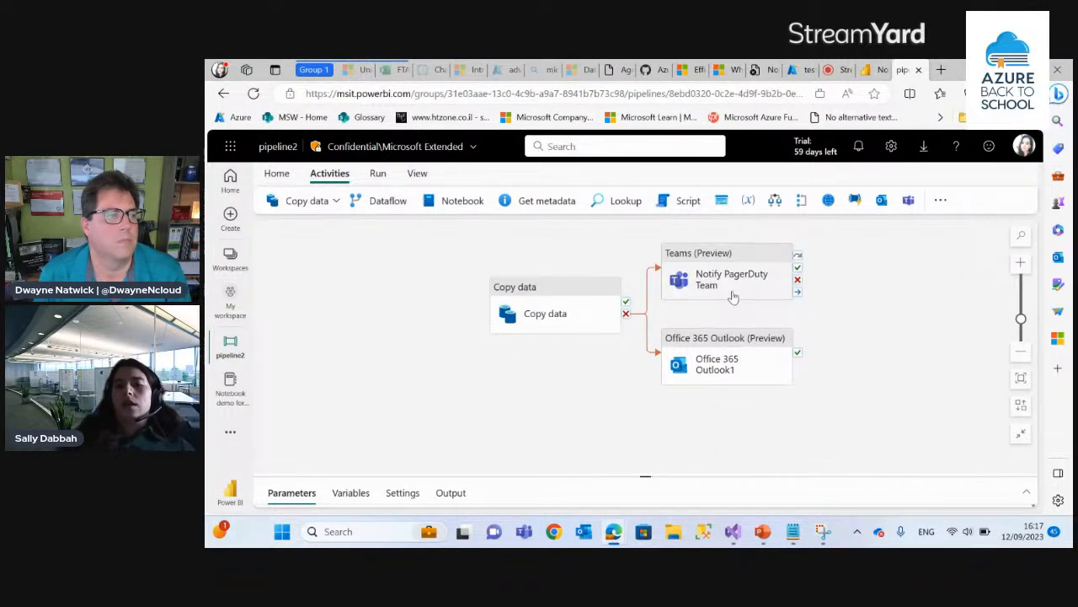
Look over the Teams and Office 365 Outlook activities in the pipeline and check the StreamYard comments
{"action": "left_click_drag", "start_coordinate": [733, 295], "coordinate": [755, 271]}
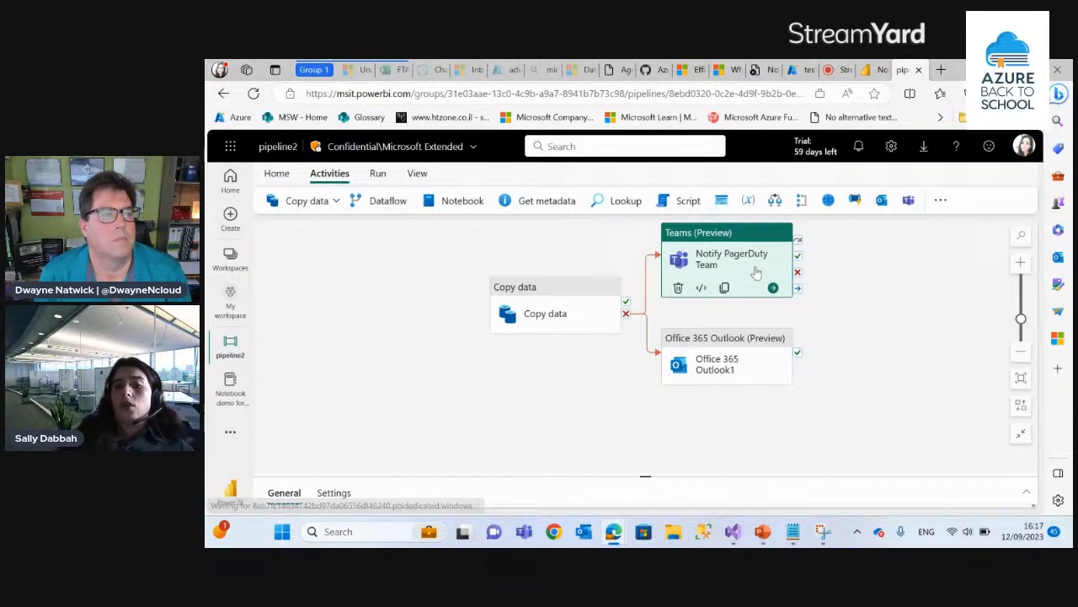
{"action": "left_click", "coordinate": [719, 379]}
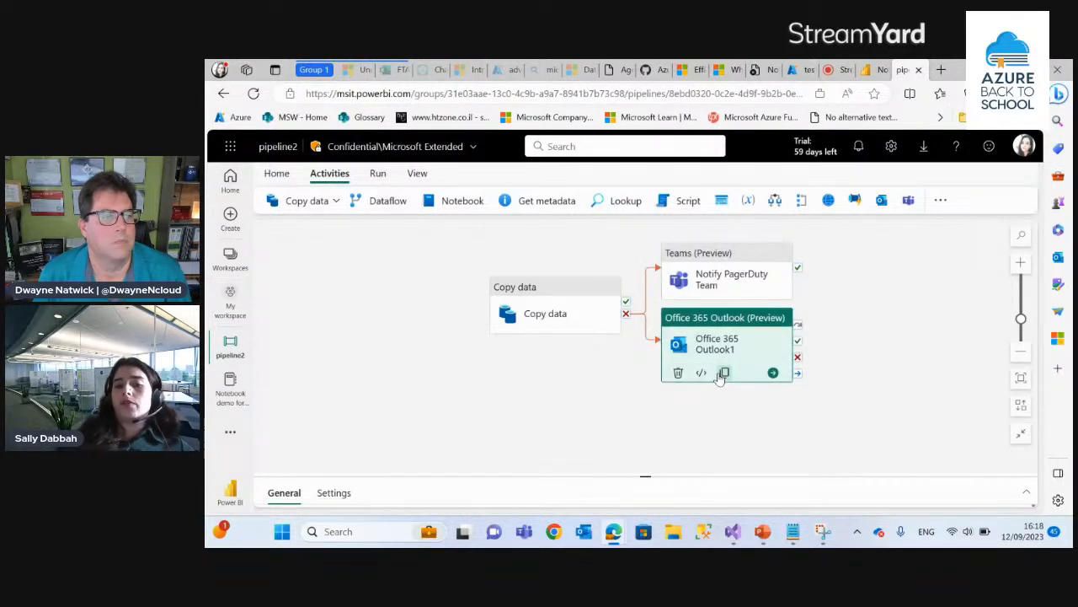
{"action": "left_click", "coordinate": [876, 67]}
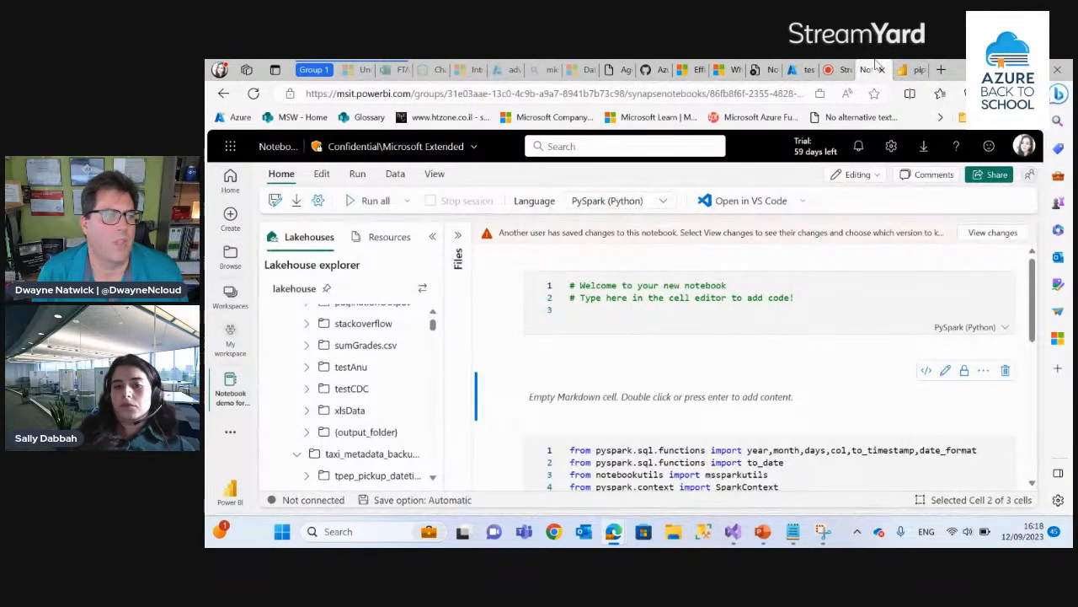
{"action": "left_click", "coordinate": [845, 66]}
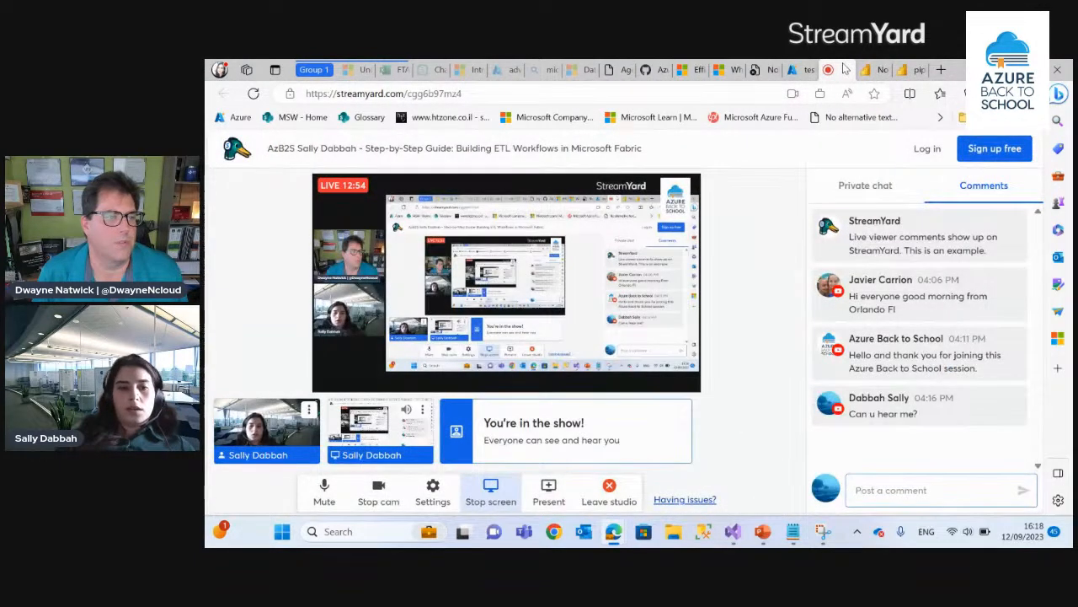
Return to pipeline2 and show the list of Microsoft Fabric experiences, such as Data Factory and Data Engineering
{"action": "left_click", "coordinate": [900, 69]}
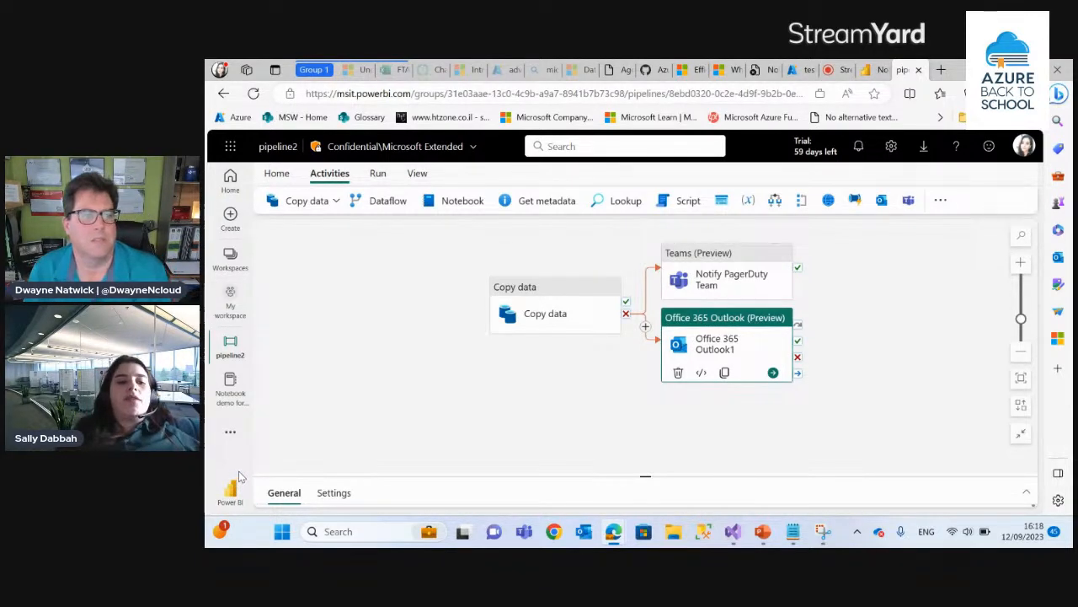
{"action": "left_click", "coordinate": [232, 489]}
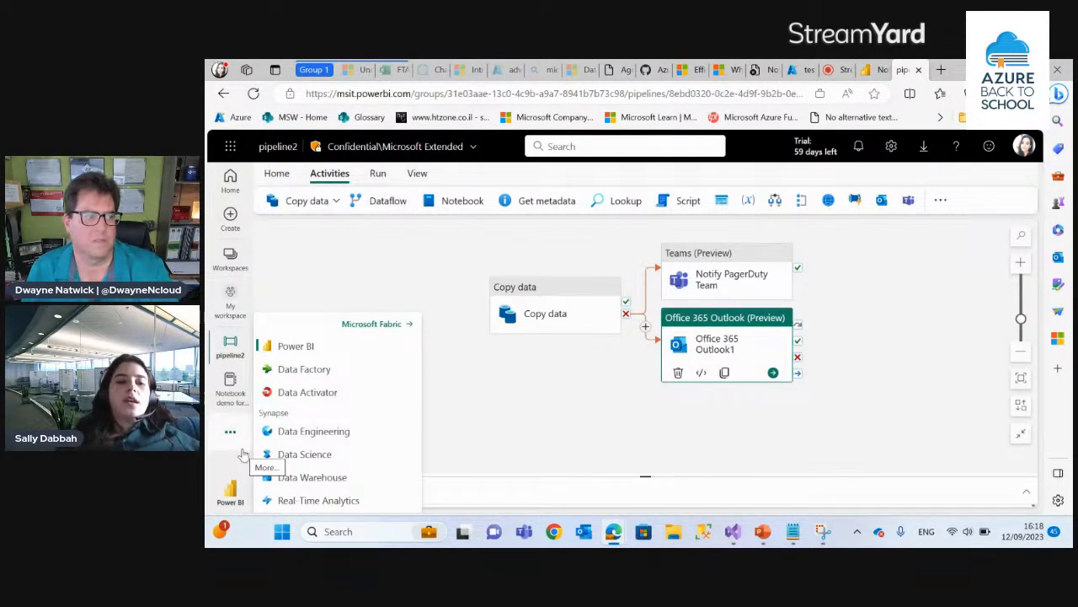
{"action": "left_click", "coordinate": [297, 253]}
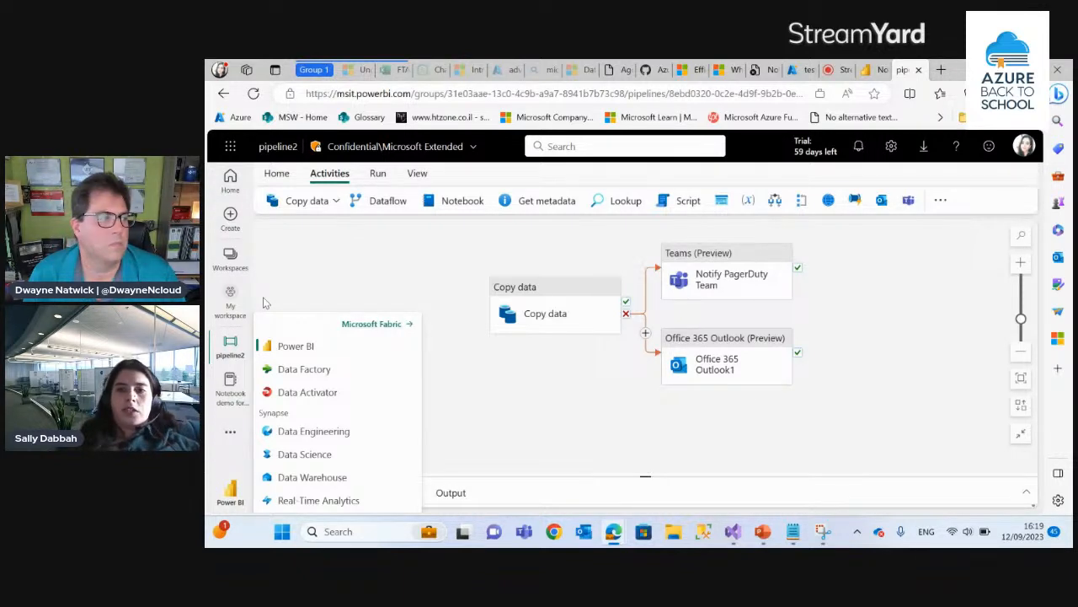
Check the StreamYard comments, revisit the Microsoft Fabric experience list in pipeline2, and go back to the studio
{"action": "left_click", "coordinate": [837, 68]}
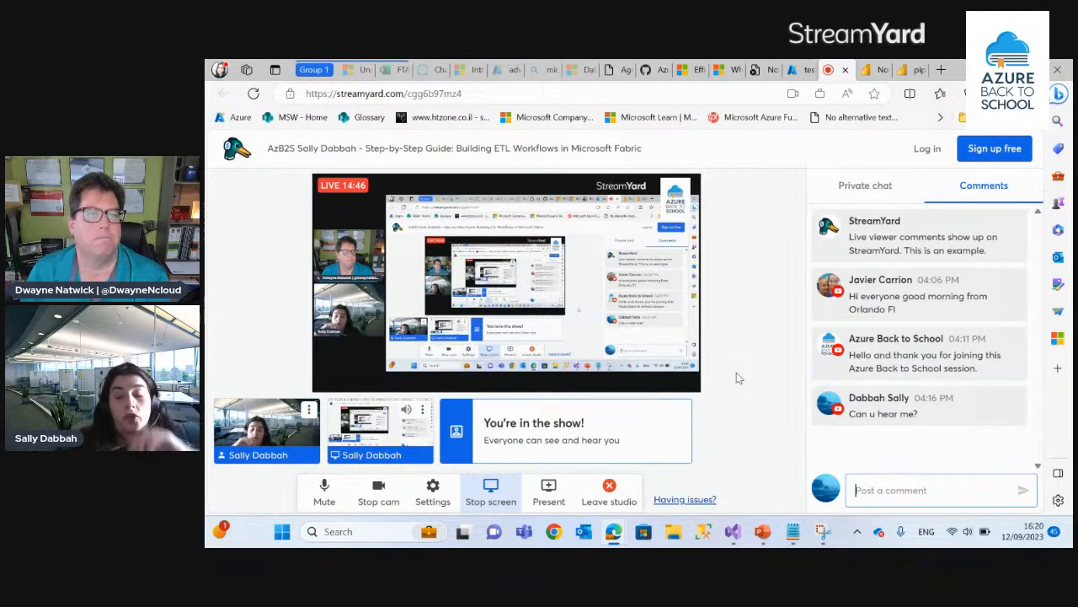
{"action": "left_click", "coordinate": [914, 69]}
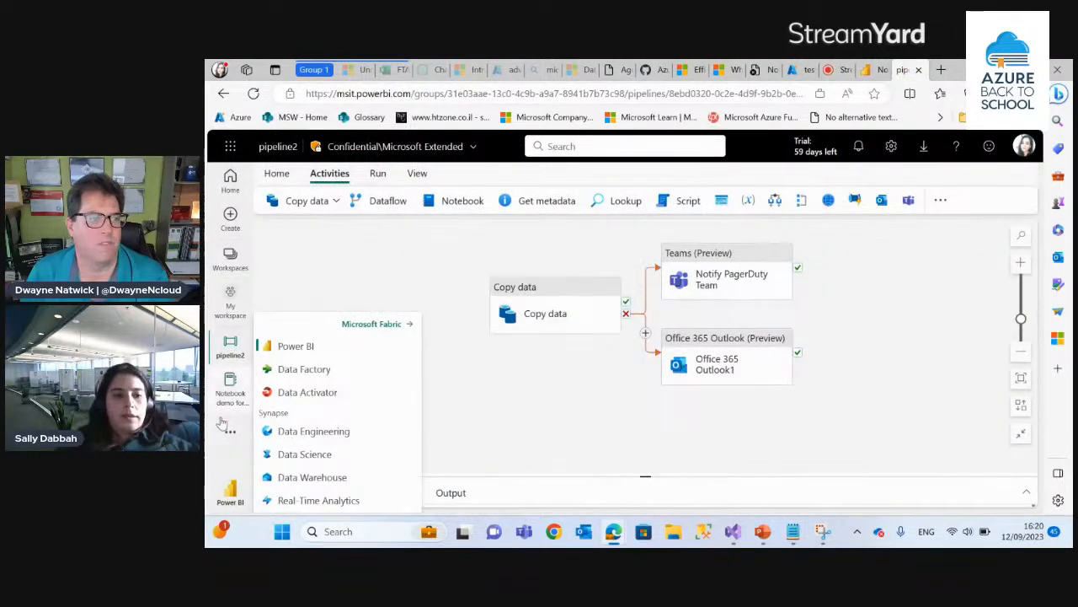
{"action": "left_click", "coordinate": [226, 493]}
{"action": "left_click", "coordinate": [226, 492]}
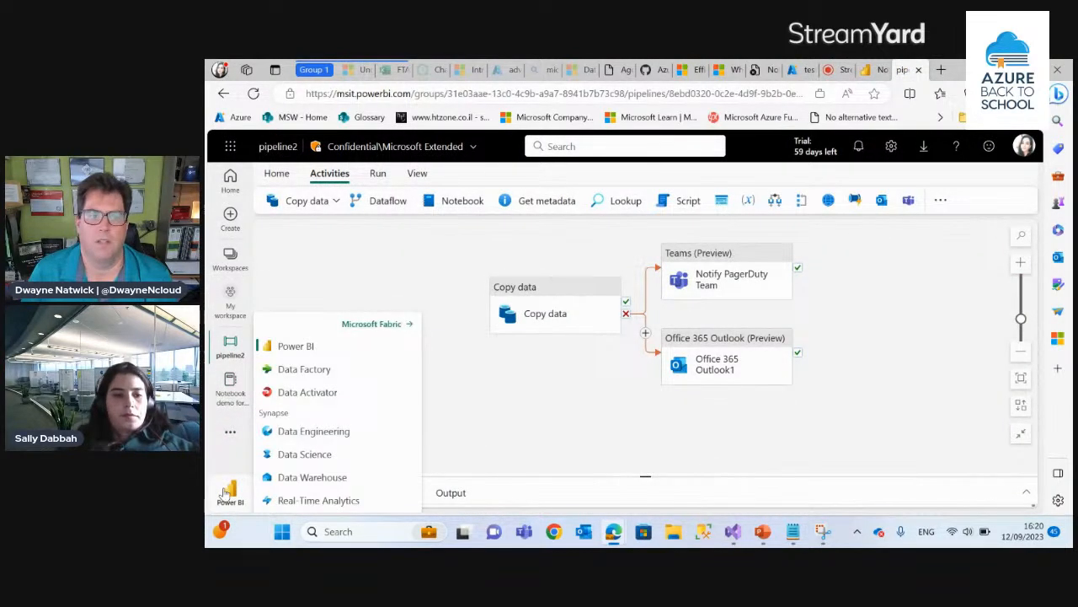
{"action": "left_click", "coordinate": [825, 69]}
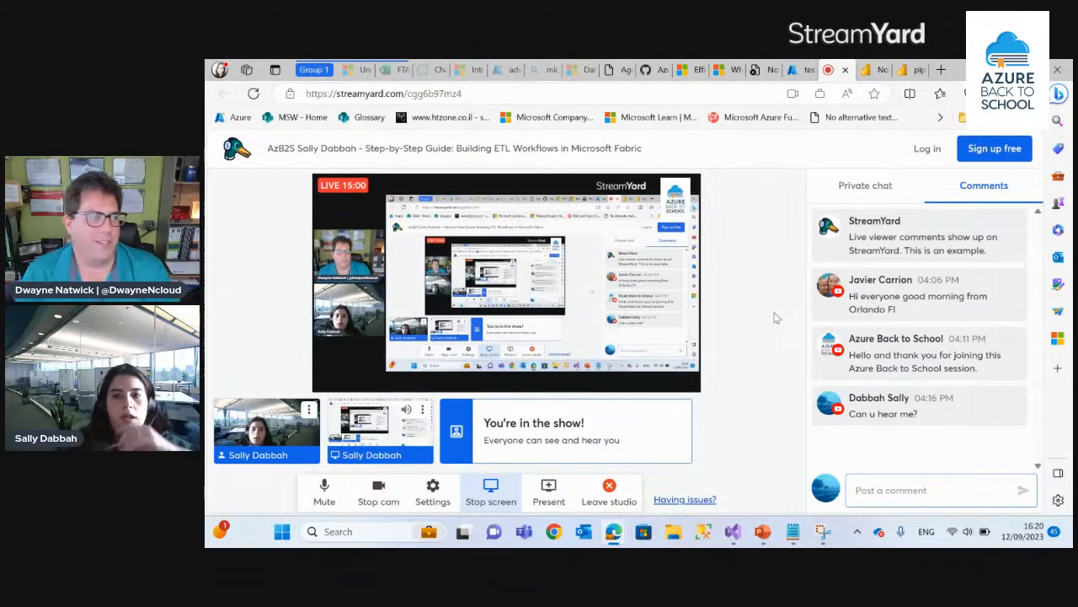
Open LinkedIn in a new browser tab, go to the own profile page and copy its URL
{"action": "left_click", "coordinate": [942, 73]}
{"action": "type", "text": "link"}
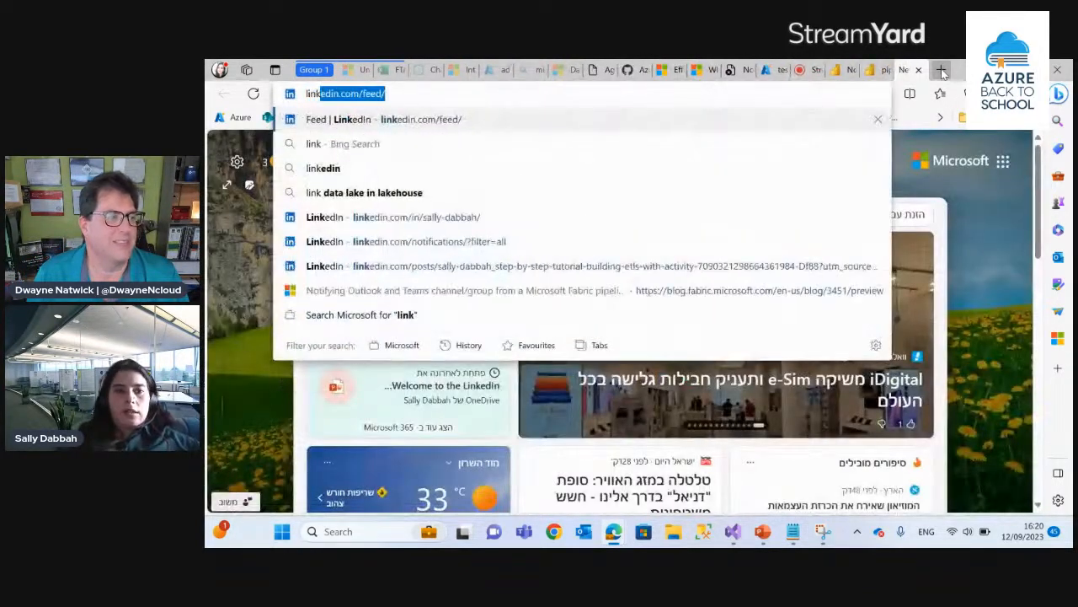
{"action": "key", "text": "Return"}
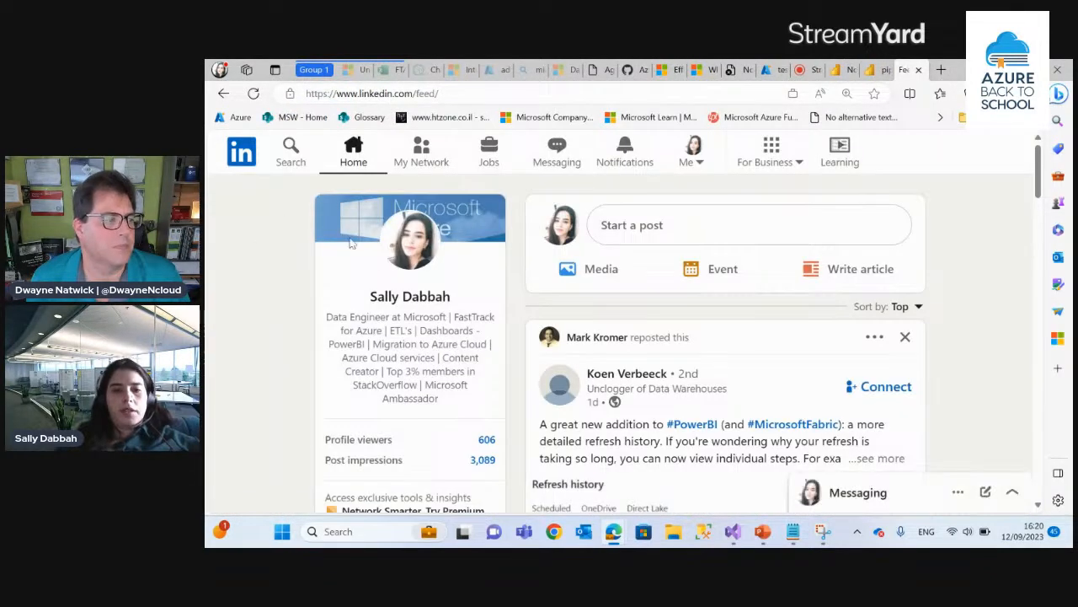
{"action": "left_click", "coordinate": [396, 289]}
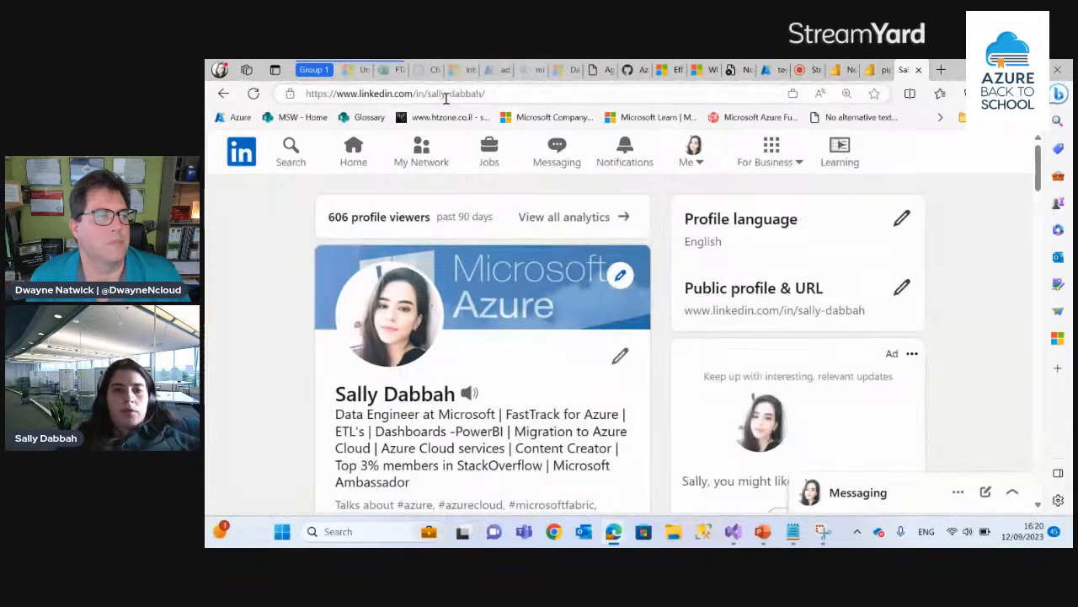
{"action": "left_click", "coordinate": [447, 94]}
{"action": "key", "text": "ctrl+c"}
{"action": "key", "text": "BackSpace"}
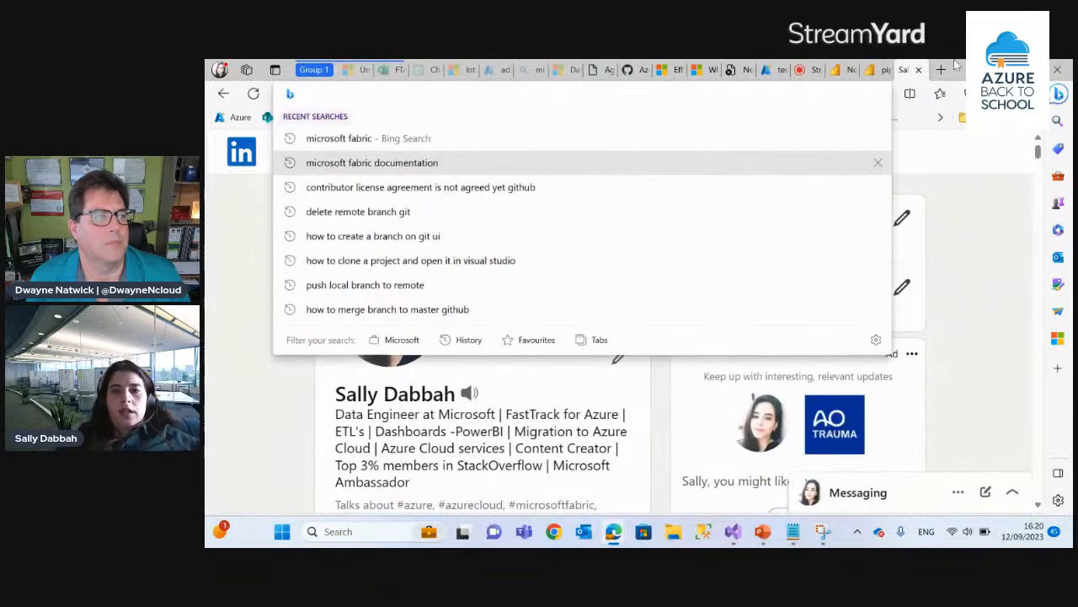
Switch to the StreamYard studio and try to post the LinkedIn profile URL as a public comment
{"action": "left_click", "coordinate": [876, 69]}
{"action": "left_click", "coordinate": [798, 69]}
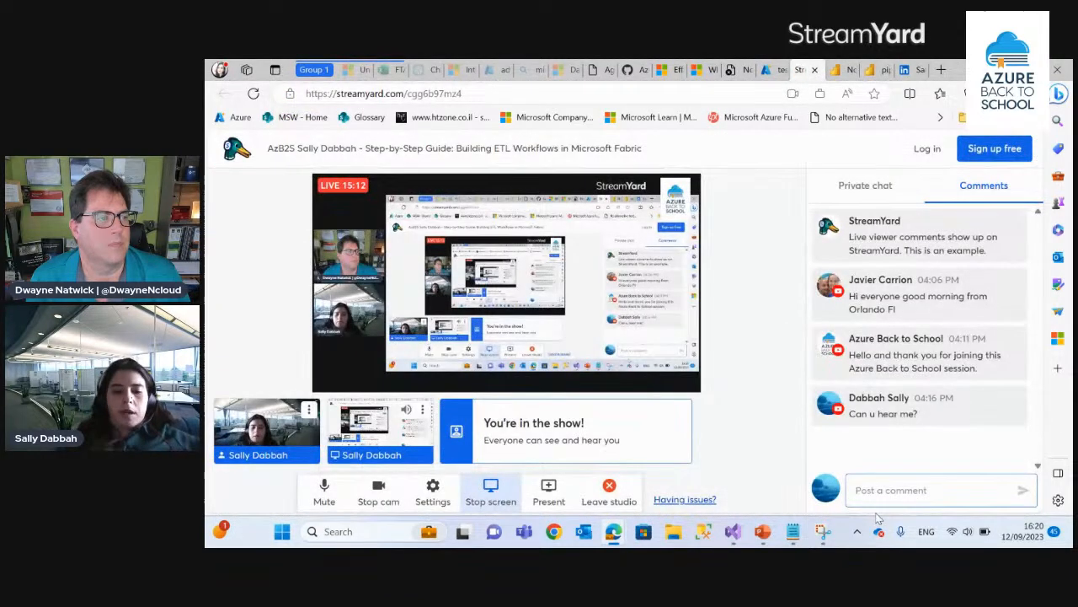
{"action": "key", "text": "ctrl+v"}
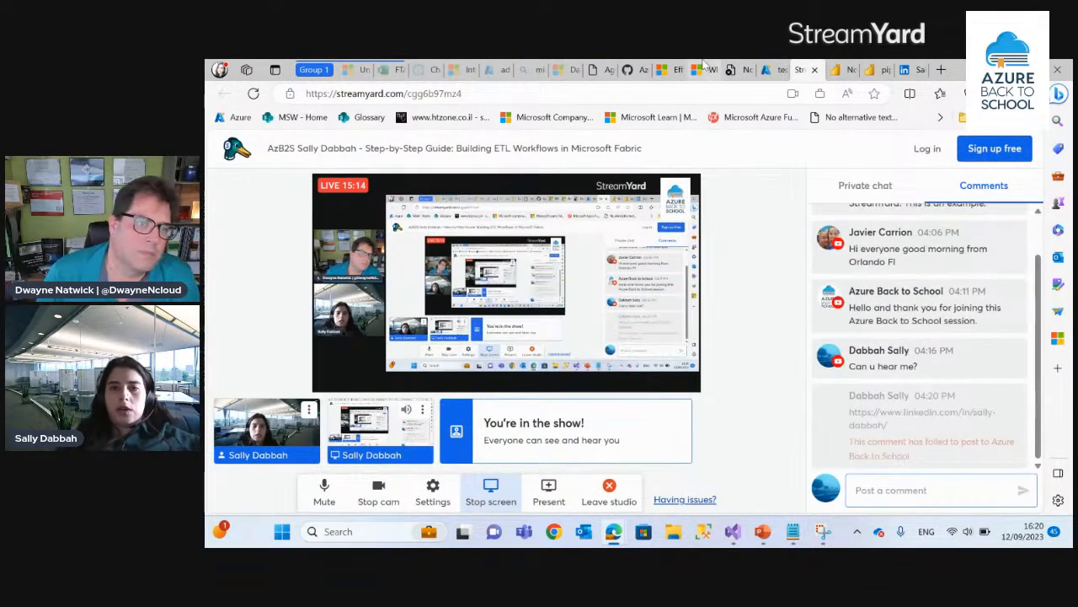
Switch to the Tech Community article on efficient data partitioning with Microsoft Fabric and copy its URL
{"action": "left_click", "coordinate": [707, 69]}
{"action": "left_click", "coordinate": [667, 69]}
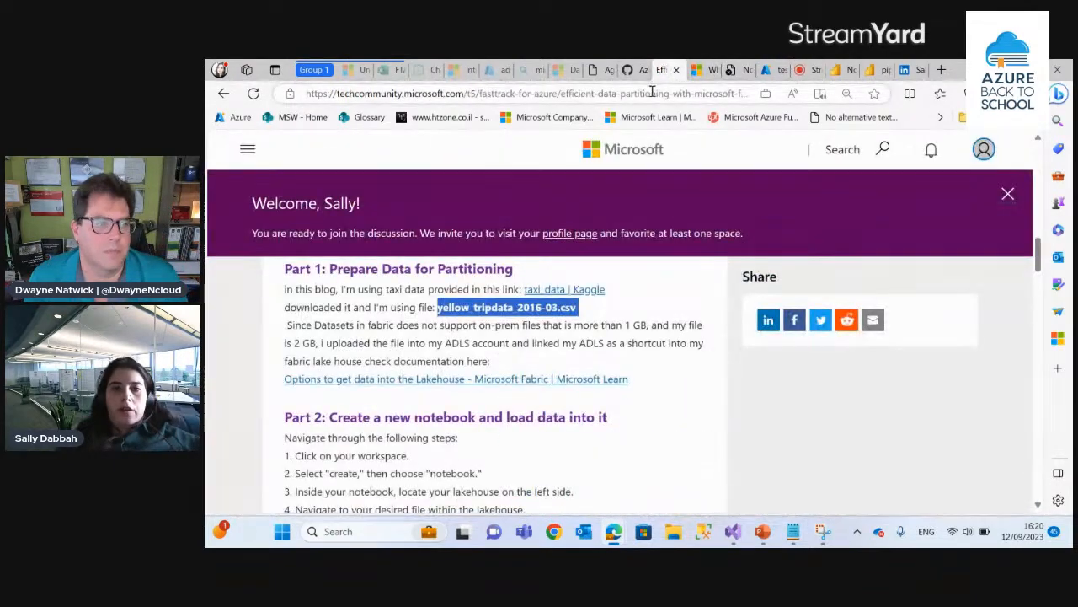
{"action": "left_click", "coordinate": [649, 93]}
{"action": "key", "text": "BackSpace"}
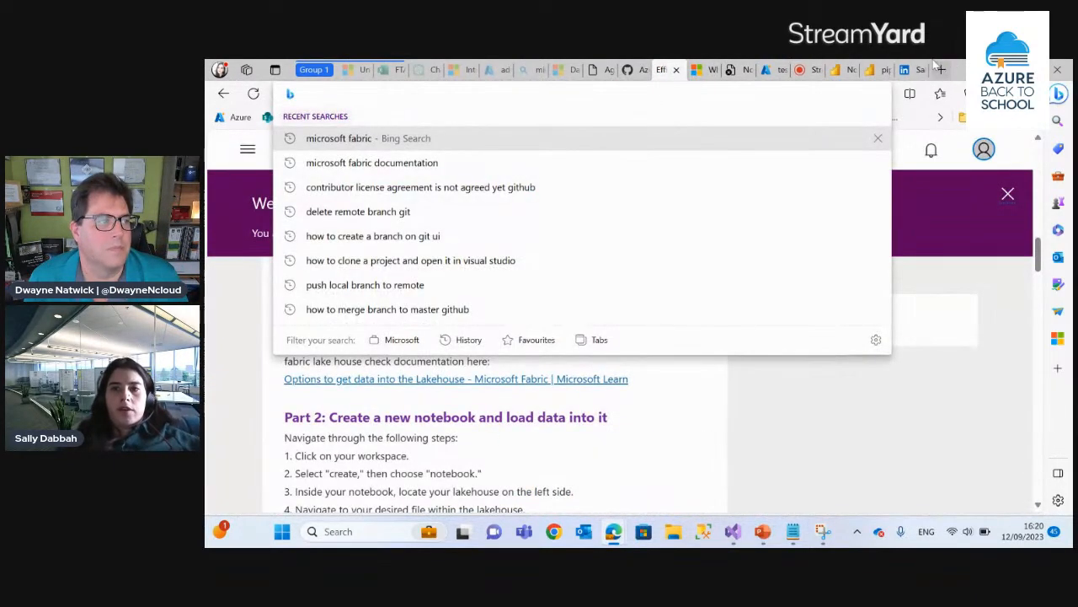
Try to post the data partitioning article's URL as a public comment in the StreamYard studio
{"action": "left_click", "coordinate": [805, 69]}
{"action": "left_click", "coordinate": [921, 490]}
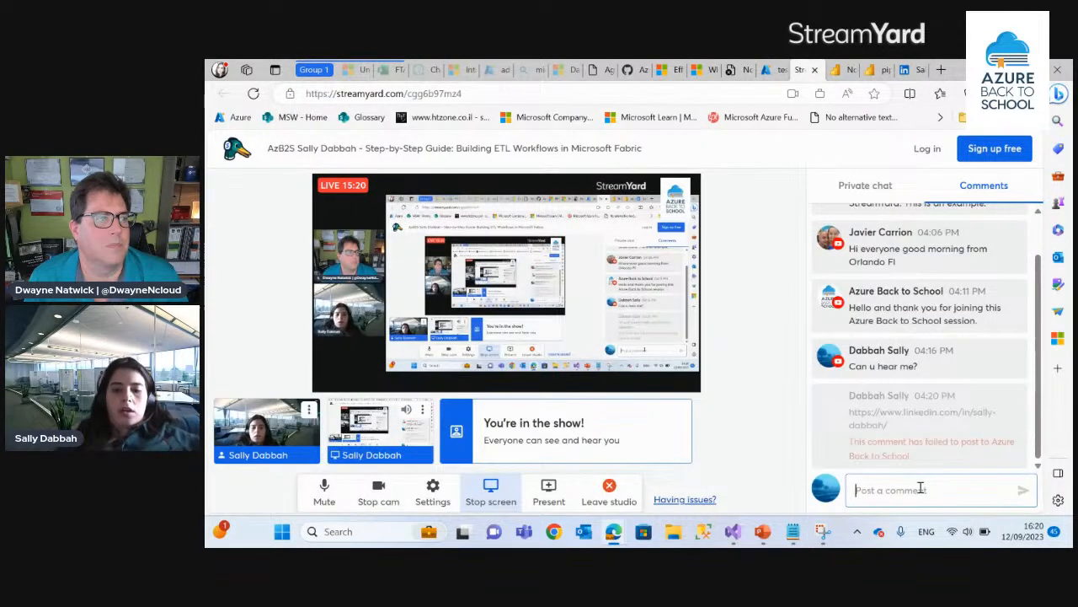
{"action": "type", "text": "https://techcommunity.microsoft.com/t5/fasttrack-for-azure/efficient-data-partitioning-with-microsoft-fabric-best-practices/ba-p/3890097"}
{"action": "key", "text": "Return"}
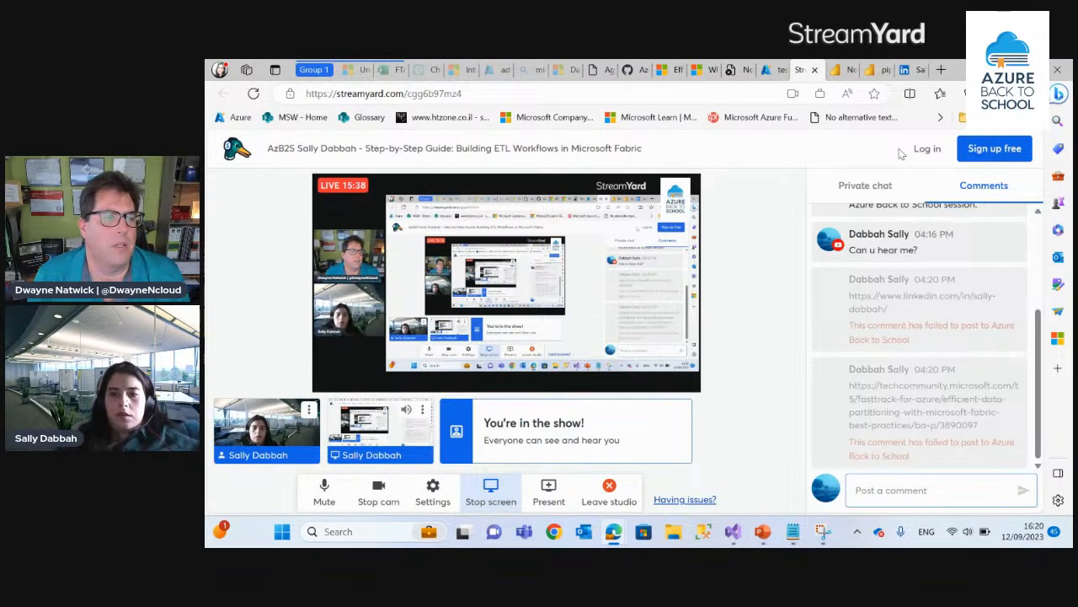
Send the URL of the Tech Community data partitioning article in StreamYard's private chat
{"action": "left_click", "coordinate": [876, 186]}
{"action": "left_click", "coordinate": [865, 477]}
{"action": "type", "text": "https://techcommunity.microsoft.com/t5/fasttrack-for-azure/efficient-data-partitioning-with-microsoft-fabric-best-practices/ba-p/3890097"}
{"action": "key", "text": "Return"}
Copy the LinkedIn profile URL again and send it in StreamYard's private chat
{"action": "left_click", "coordinate": [909, 69]}
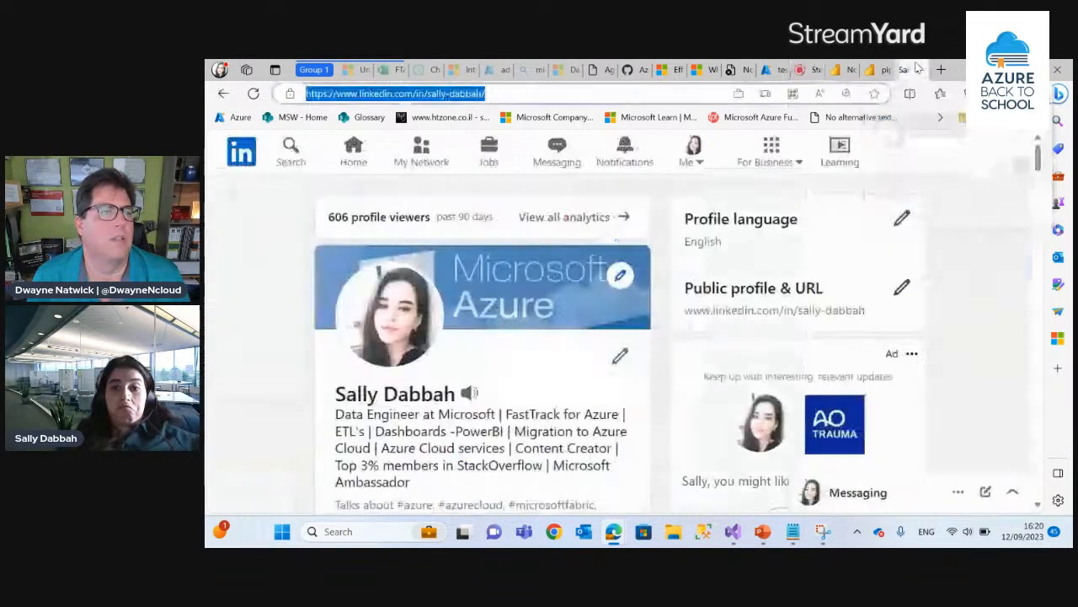
{"action": "left_click", "coordinate": [684, 94]}
{"action": "key", "text": "ctrl+c"}
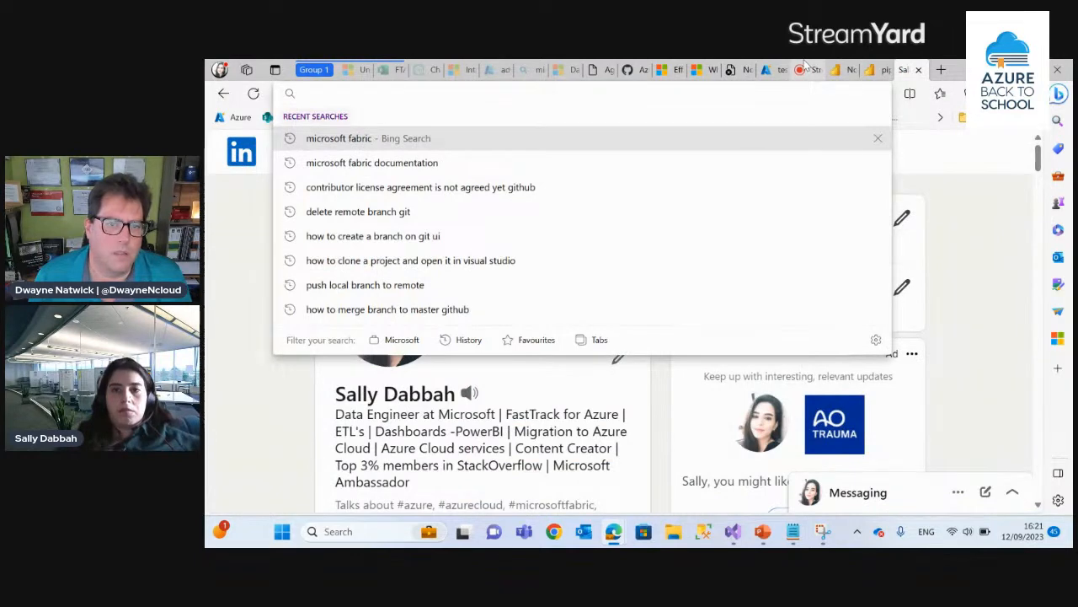
{"action": "left_click", "coordinate": [801, 69]}
{"action": "left_click", "coordinate": [814, 501]}
{"action": "key", "text": "ctrl+v"}
{"action": "key", "text": "Return"}
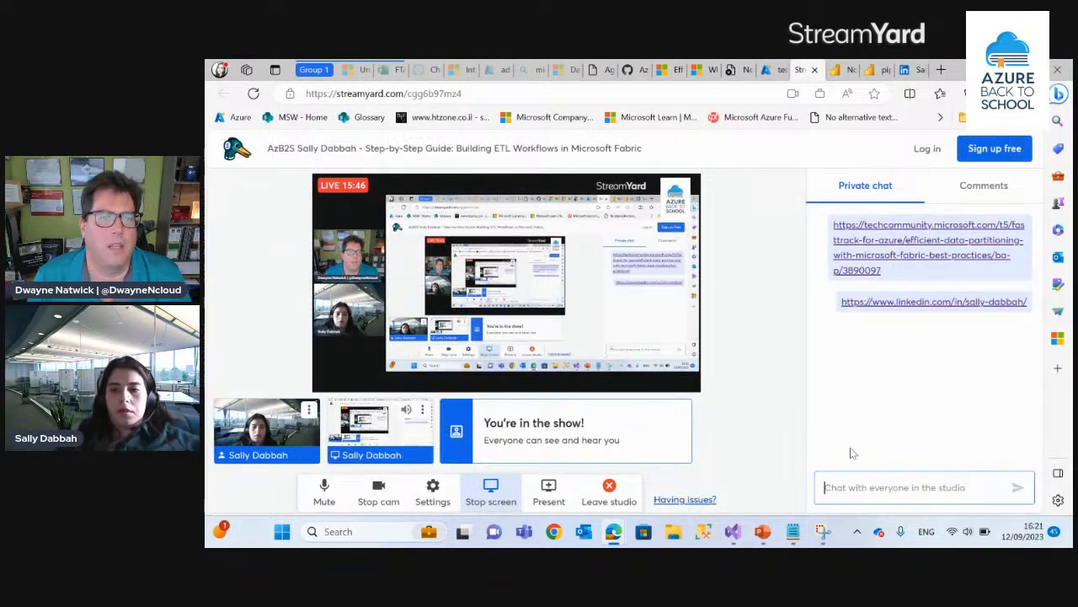